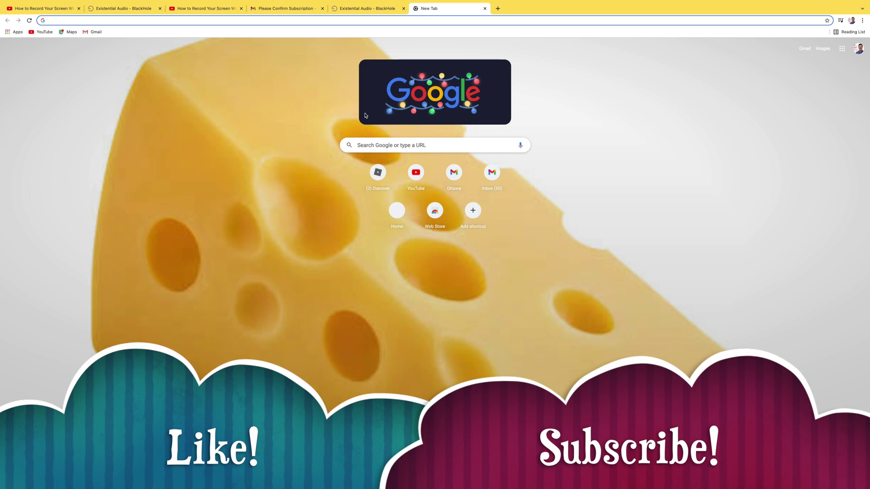
Step: Search Google for "roblox studio" and open the Roblox Studio result on roblox.com
{"action": "left_click", "coordinate": [411, 148]}
{"action": "left_click", "coordinate": [412, 149]}
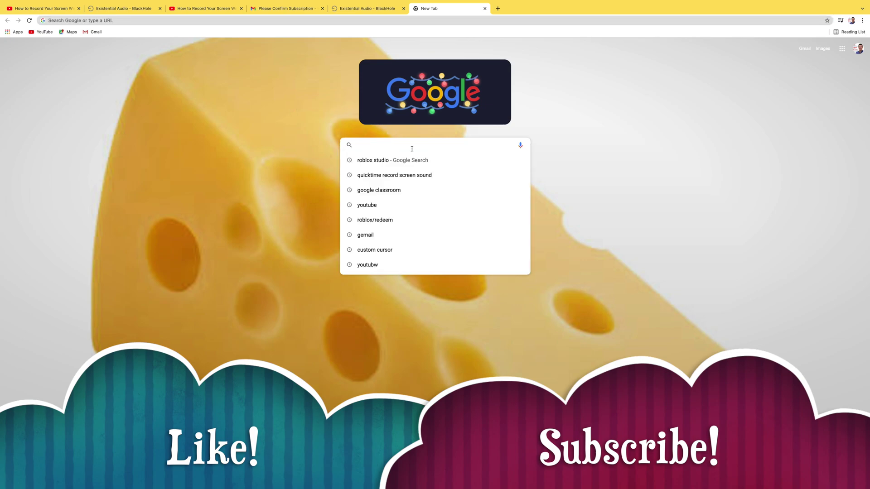
{"action": "type", "text": "r"}
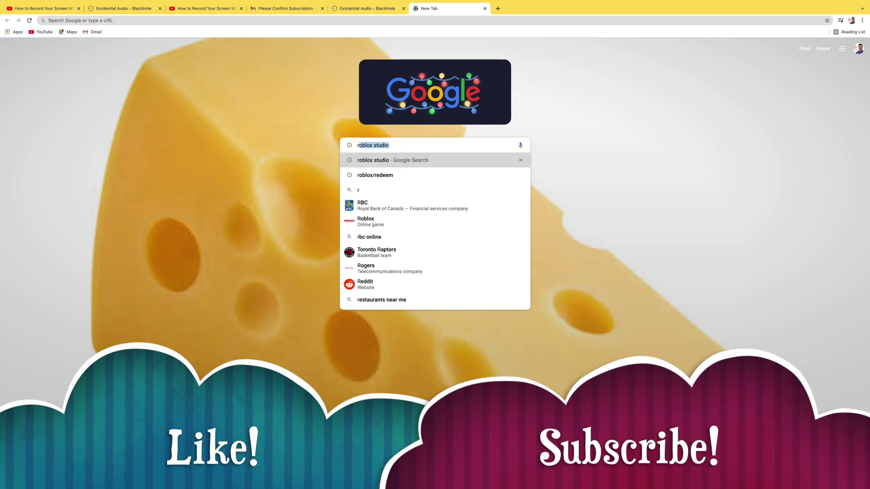
{"action": "type", "text": "oblox studio"}
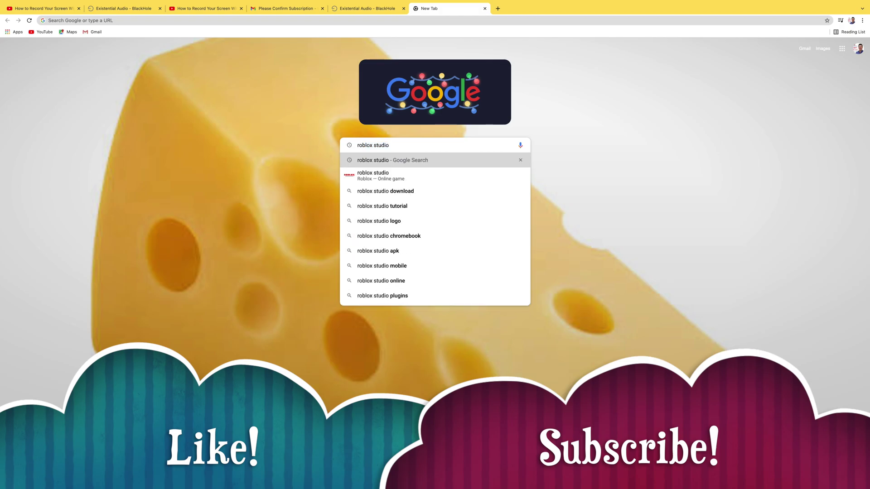
{"action": "key", "text": "Return"}
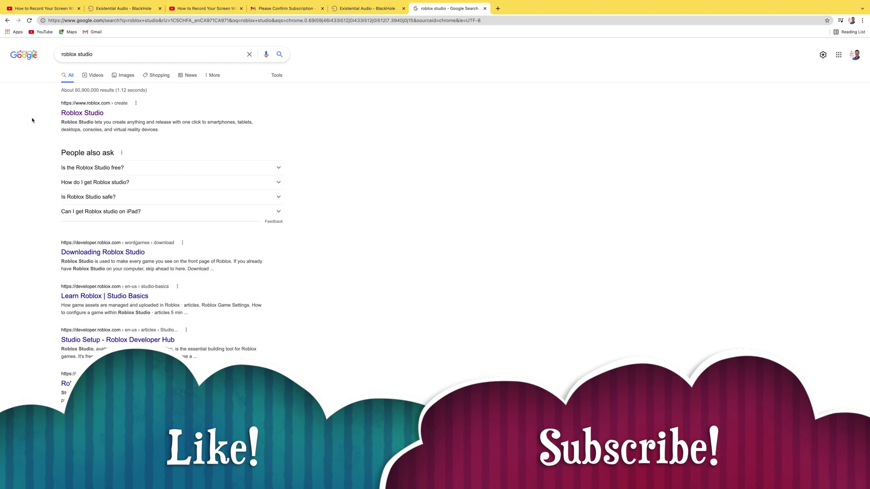
{"action": "left_click", "coordinate": [95, 113]}
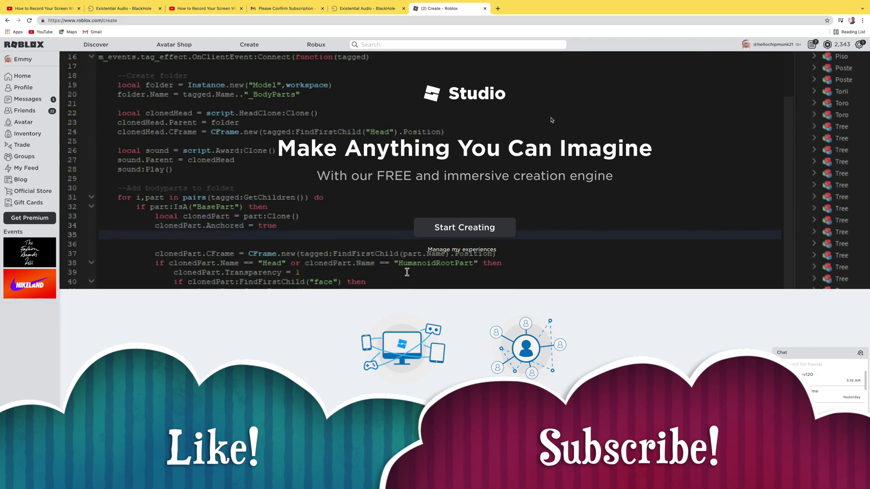
Step: Download Roblox Studio from its Create page and open the downloaded RobloxStudio (2).dmg
{"action": "left_click", "coordinate": [473, 230]}
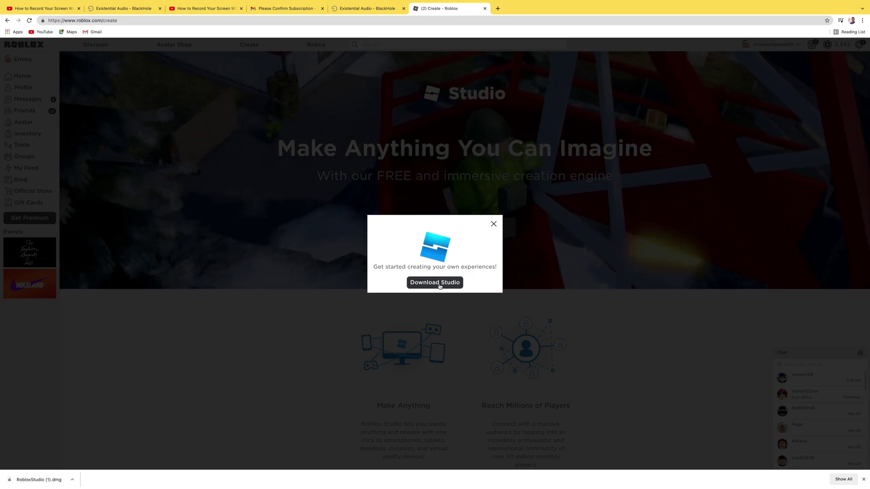
{"action": "left_click", "coordinate": [439, 284]}
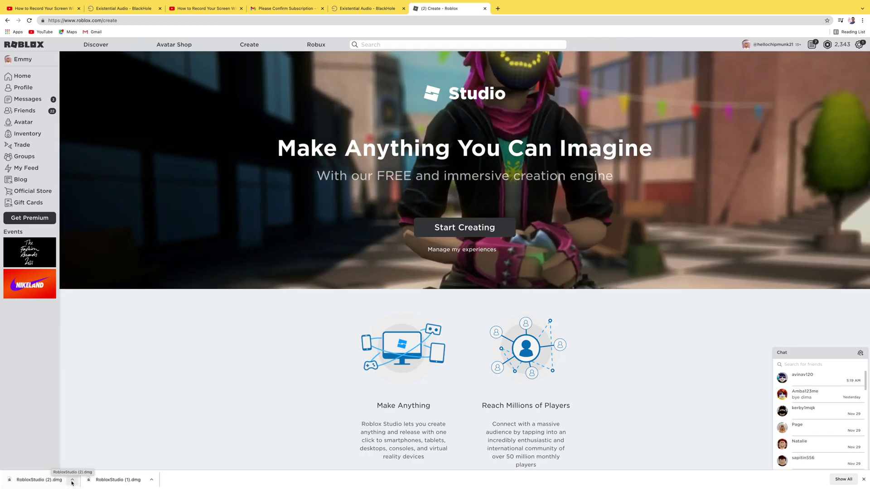
{"action": "left_click", "coordinate": [72, 480]}
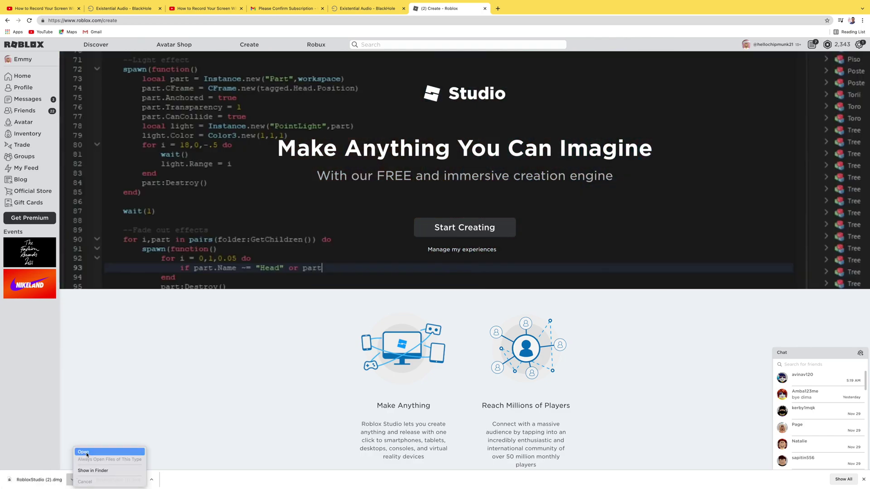
{"action": "left_click", "coordinate": [84, 452]}
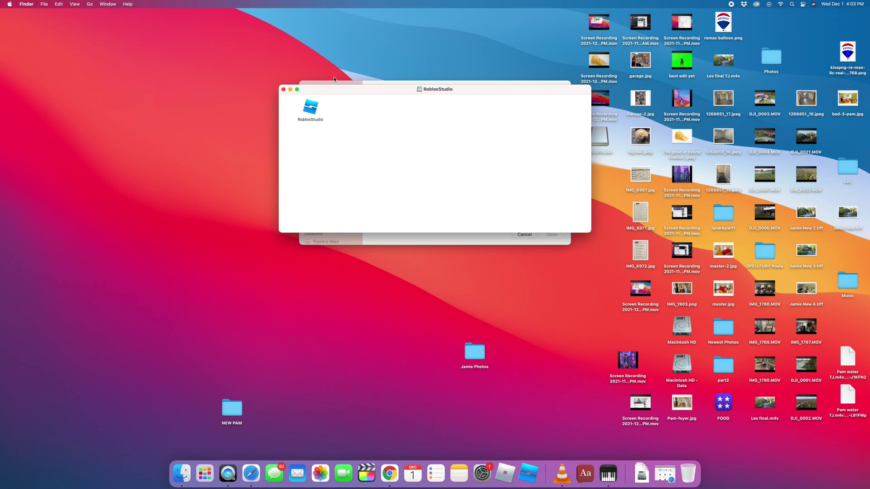
Step: Run the RobloxStudio installer from the disk image, allow it to open, and launch Studio once it is installed
{"action": "double_click", "coordinate": [313, 107]}
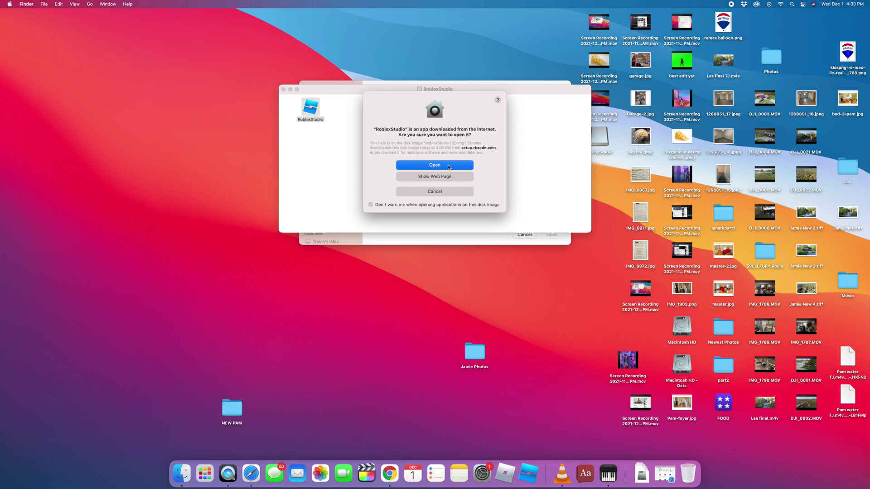
{"action": "left_click", "coordinate": [448, 166]}
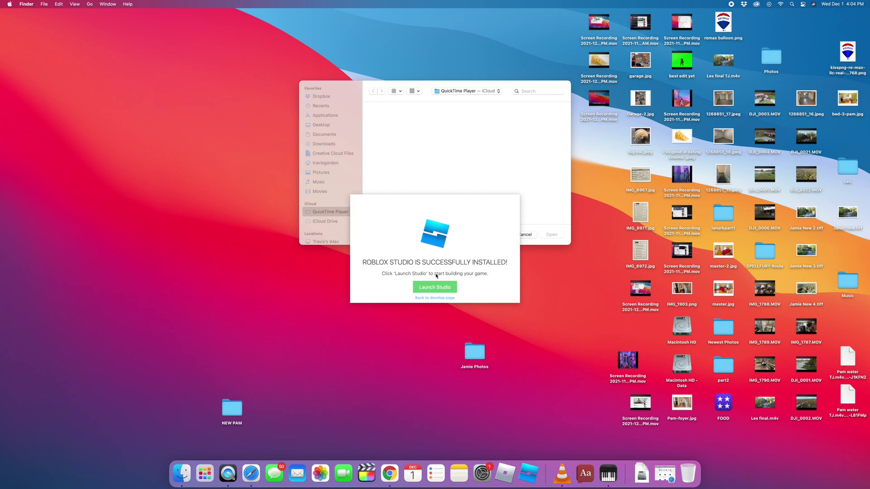
{"action": "left_click", "coordinate": [441, 290]}
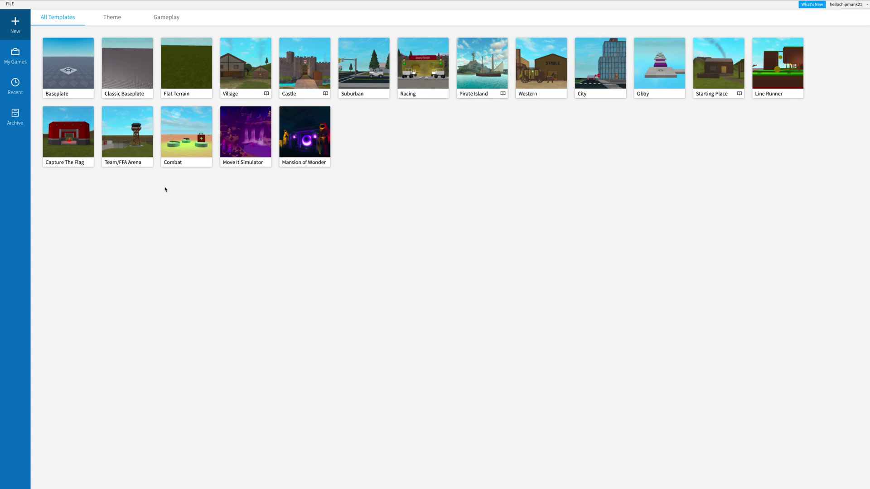
Step: Create a place from the Classic Baseplate template and insert a block part, placed at about -7, 0.5, -7
{"action": "left_click", "coordinate": [130, 76]}
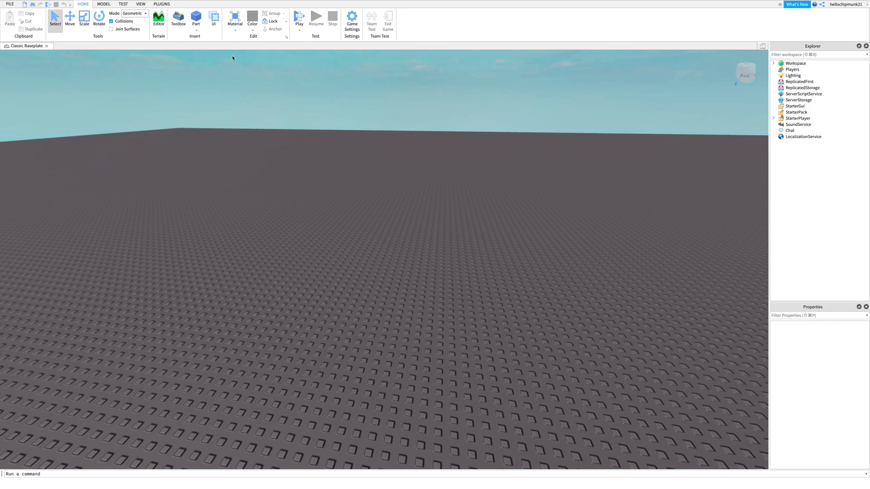
{"action": "left_click", "coordinate": [196, 19]}
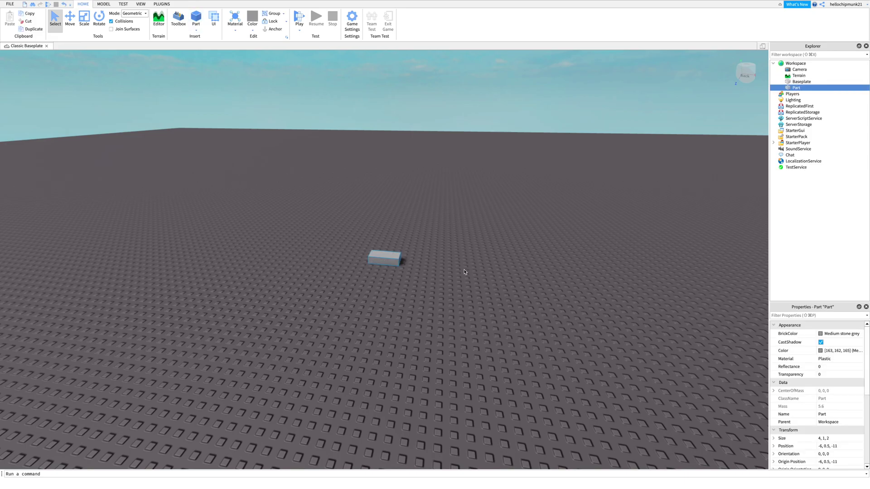
{"action": "left_click_drag", "start_coordinate": [381, 257], "coordinate": [368, 282]}
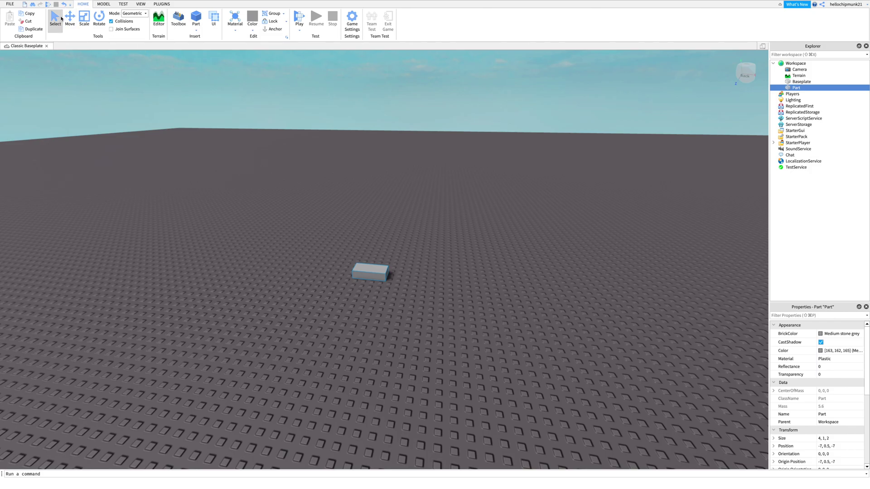
Step: Scale the block part to about 53 × 13 × 22 by stretching its length, height and depth
{"action": "left_click", "coordinate": [88, 25]}
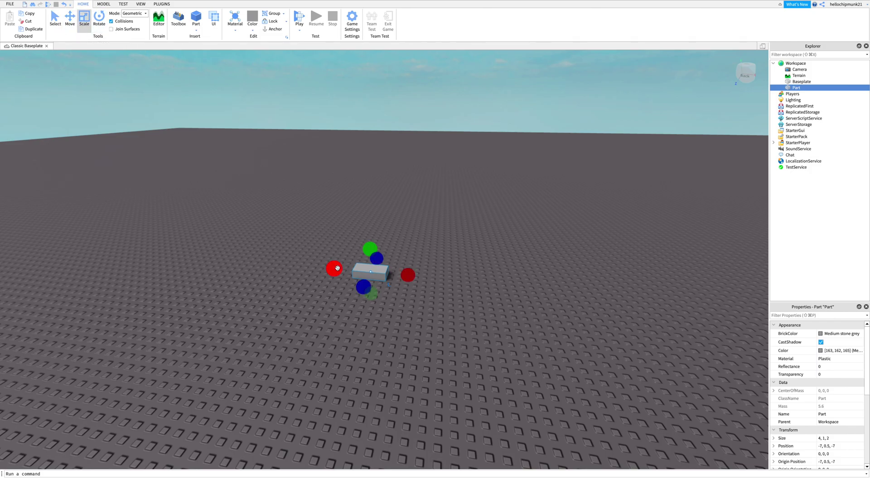
{"action": "left_click_drag", "start_coordinate": [333, 269], "coordinate": [135, 258]}
{"action": "left_click_drag", "start_coordinate": [408, 275], "coordinate": [592, 276]}
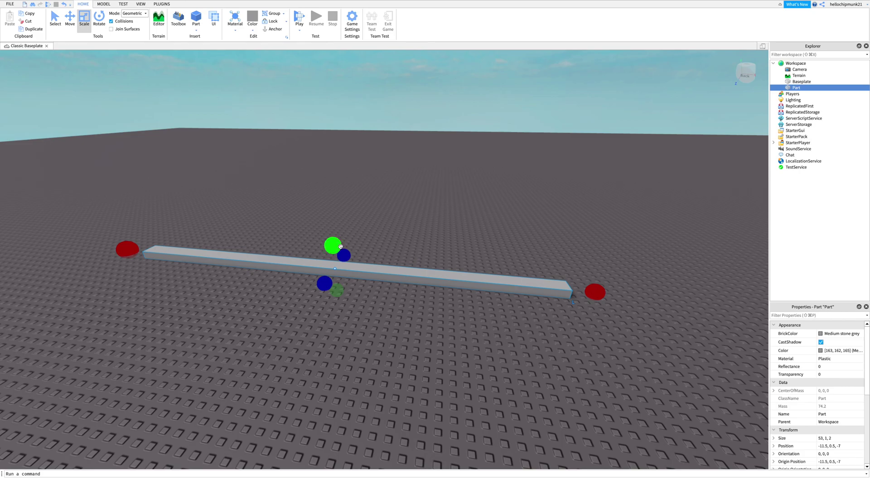
{"action": "left_click_drag", "start_coordinate": [335, 245], "coordinate": [334, 137]}
{"action": "right_click_drag", "start_coordinate": [320, 233], "coordinate": [320, 237]}
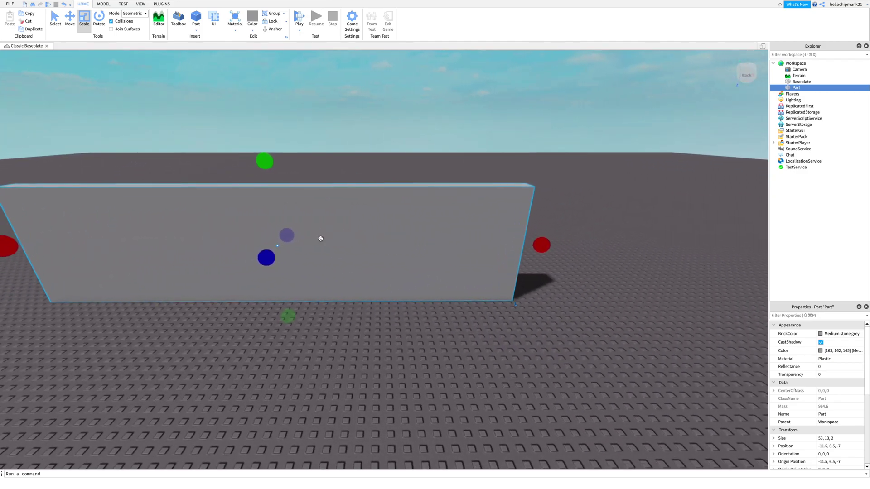
{"action": "left_click_drag", "start_coordinate": [287, 236], "coordinate": [303, 178]}
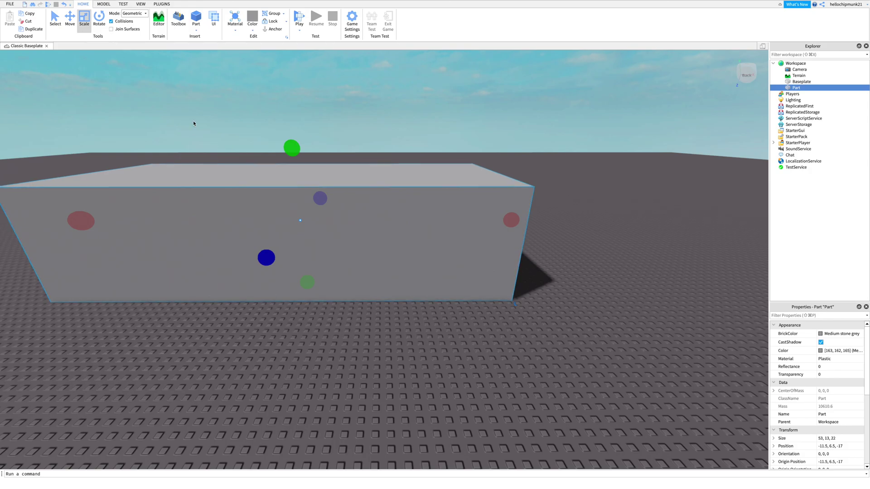
Step: Rotate the large block -90 degrees about its vertical axis
{"action": "left_click", "coordinate": [95, 26]}
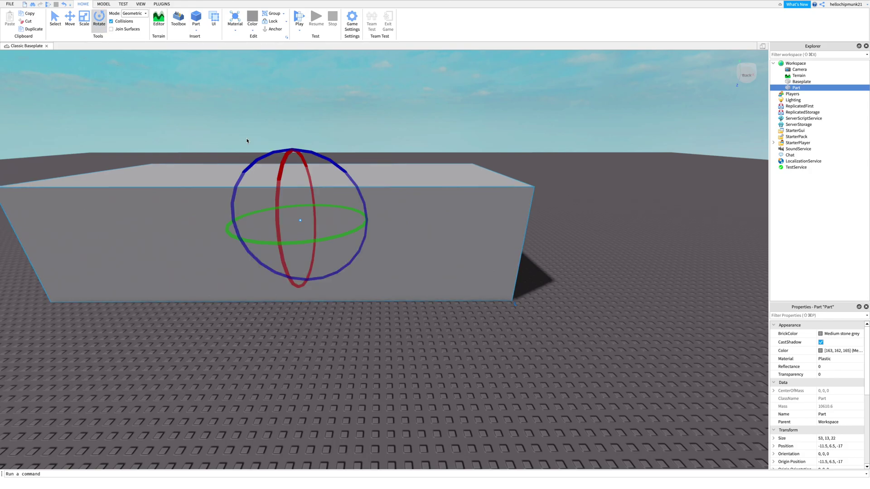
{"action": "left_click_drag", "start_coordinate": [277, 202], "coordinate": [276, 203]}
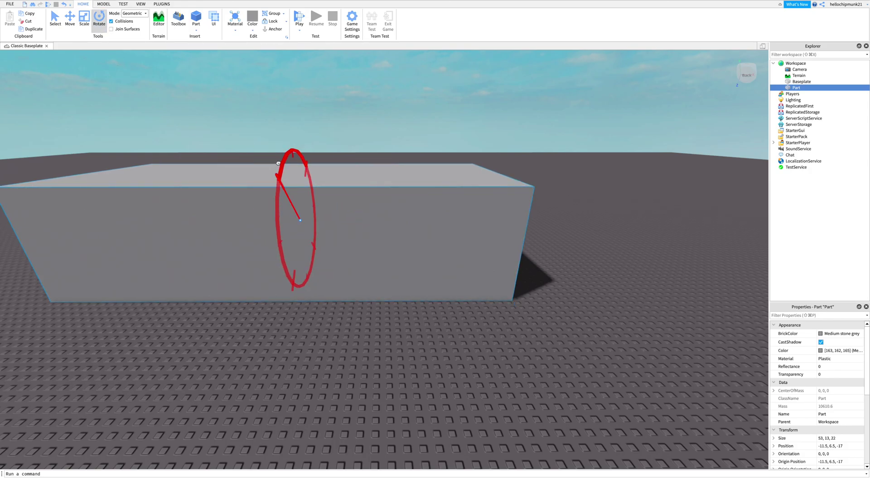
{"action": "left_click_drag", "start_coordinate": [279, 163], "coordinate": [279, 161]}
{"action": "left_click_drag", "start_coordinate": [313, 246], "coordinate": [228, 229]}
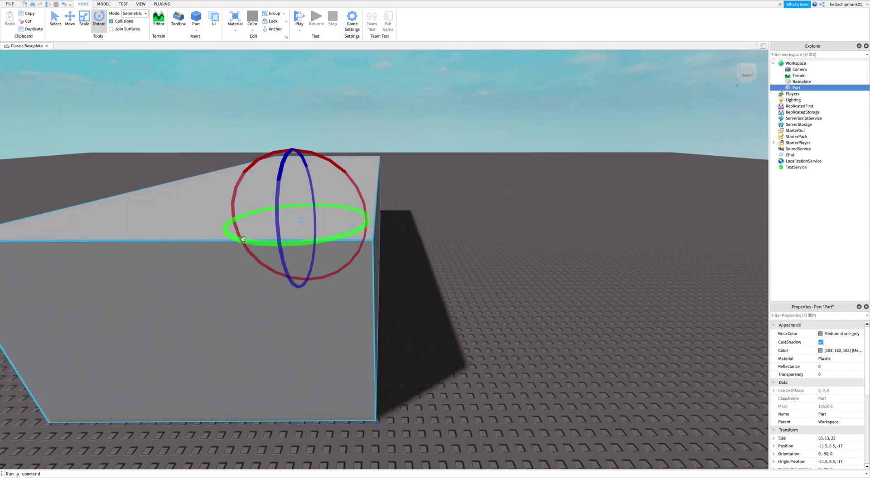
Step: Insert a second block part and a sphere part at the edge of the large block's top face
{"action": "left_click", "coordinate": [199, 21]}
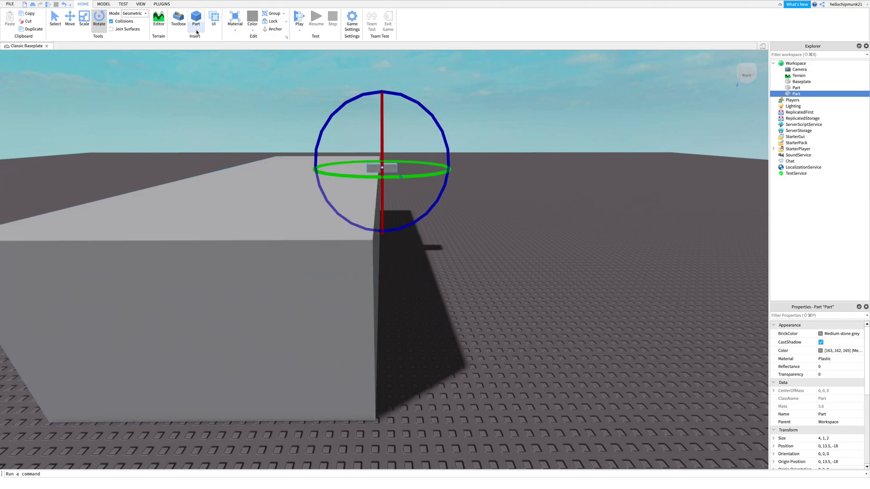
{"action": "left_click", "coordinate": [197, 31]}
{"action": "left_click", "coordinate": [199, 46]}
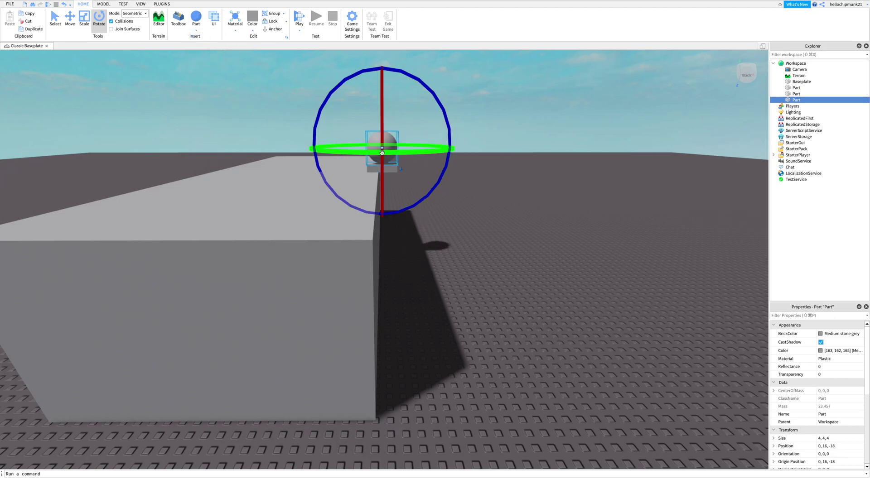
{"action": "right_click_drag", "start_coordinate": [382, 153], "coordinate": [361, 146]}
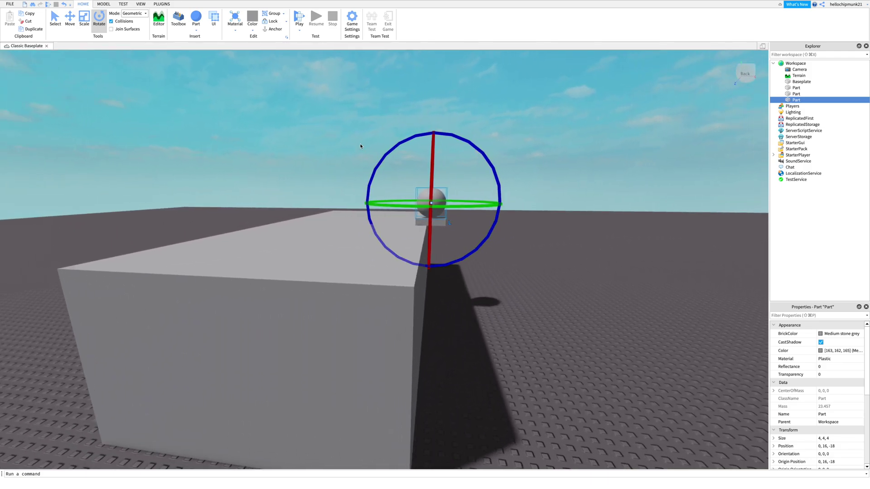
Step: Scale the sphere to about 5 × 5 × 5, leaving it floating above the large block
{"action": "left_click", "coordinate": [85, 20]}
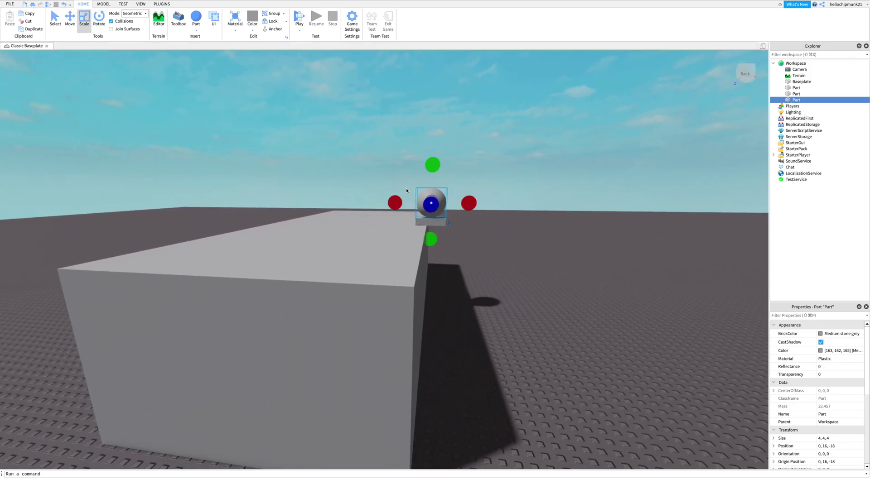
{"action": "right_click_drag", "start_coordinate": [395, 205], "coordinate": [392, 209]}
{"action": "left_click_drag", "start_coordinate": [427, 173], "coordinate": [429, 114]}
{"action": "right_click_drag", "start_coordinate": [431, 181], "coordinate": [430, 181]}
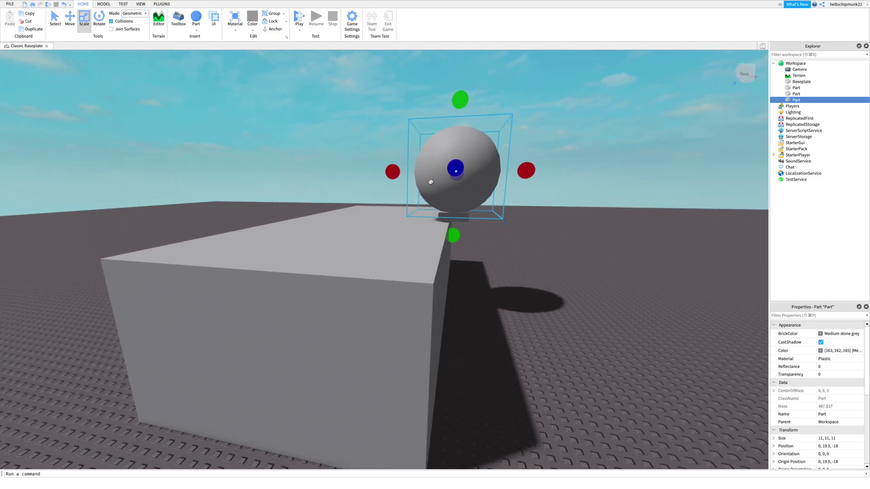
{"action": "right_click_drag", "start_coordinate": [460, 240], "coordinate": [460, 240]}
{"action": "left_click_drag", "start_coordinate": [608, 230], "coordinate": [545, 233]}
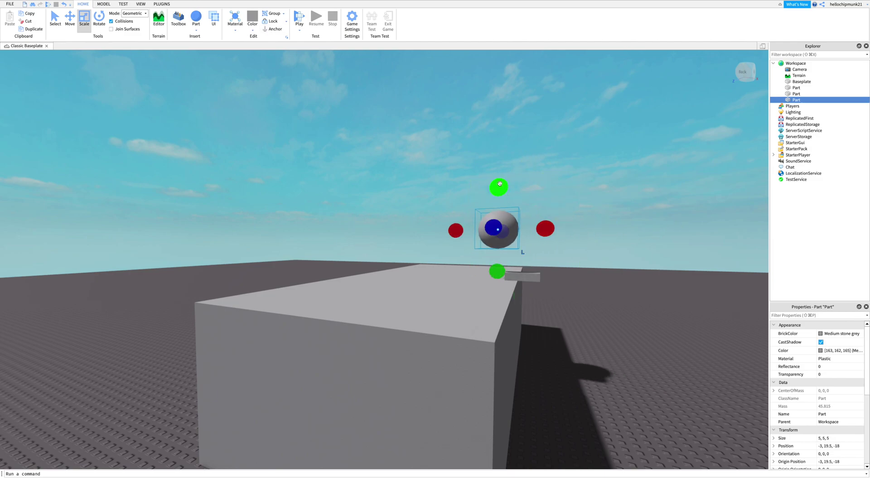
{"action": "right_click_drag", "start_coordinate": [499, 183], "coordinate": [499, 183]}
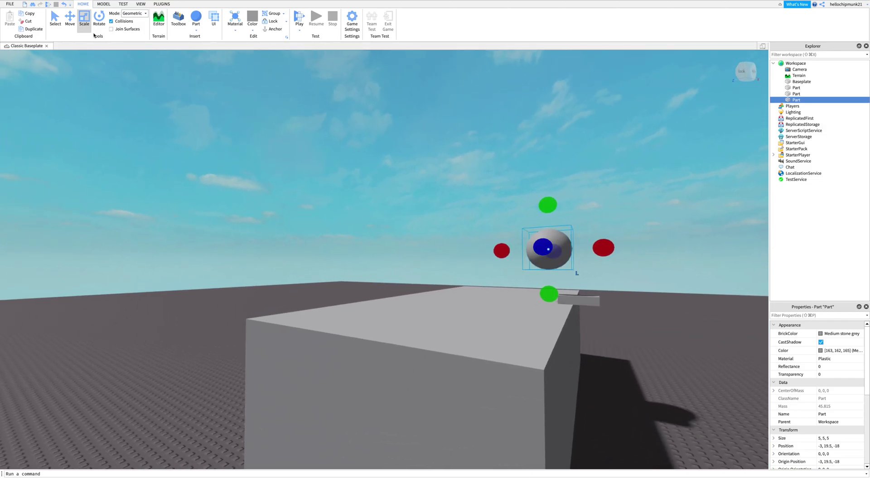
Step: Insert a wedge part and scale it to about 4 × 98 × 139
{"action": "left_click", "coordinate": [196, 30]}
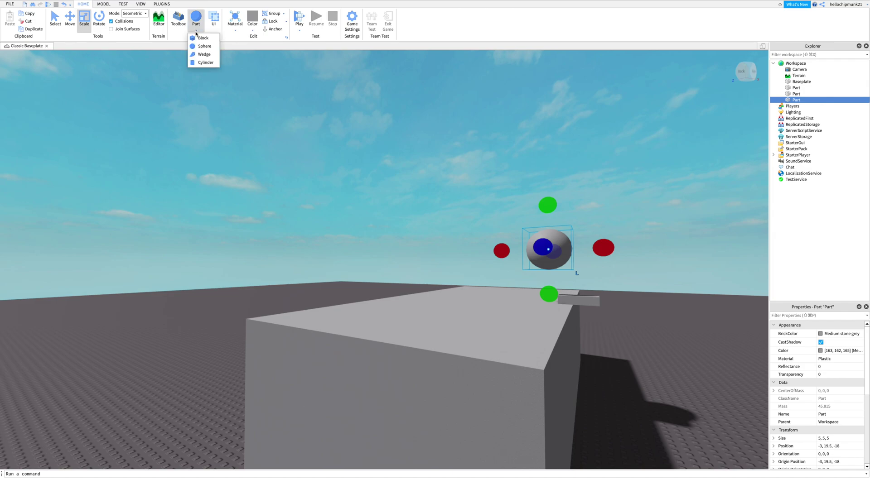
{"action": "left_click", "coordinate": [205, 54]}
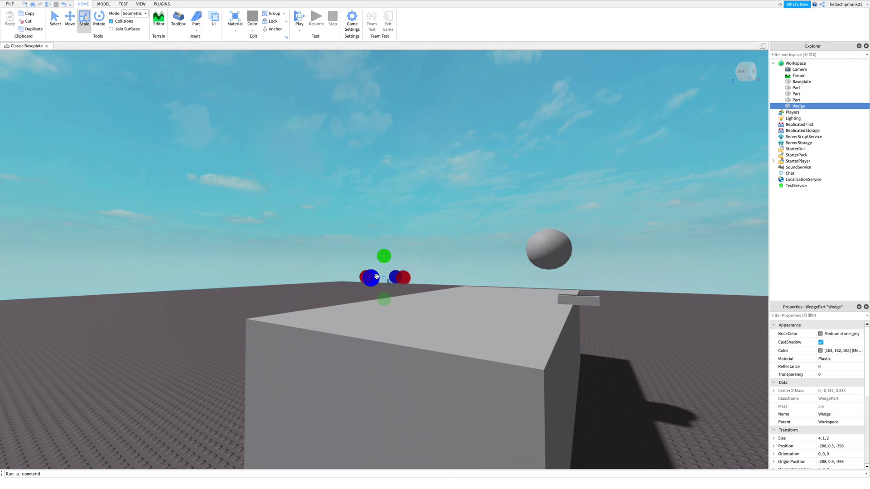
{"action": "left_click_drag", "start_coordinate": [371, 279], "coordinate": [308, 280]}
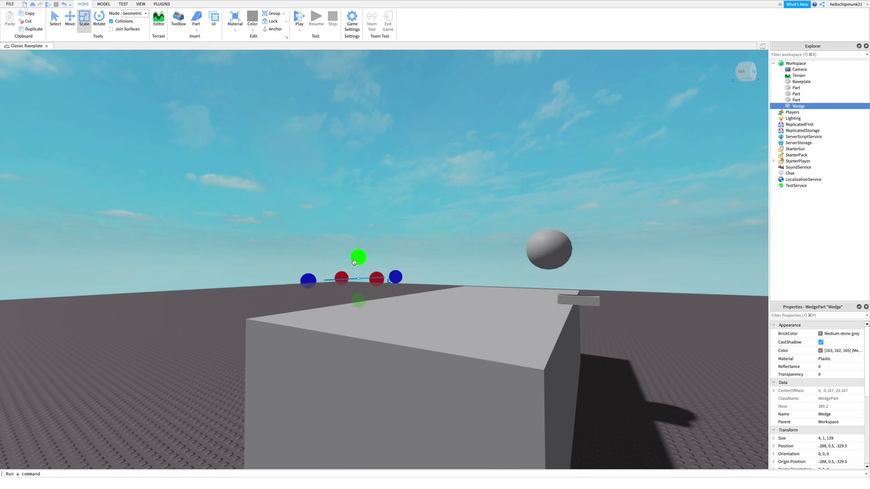
{"action": "left_click_drag", "start_coordinate": [356, 257], "coordinate": [317, 170]}
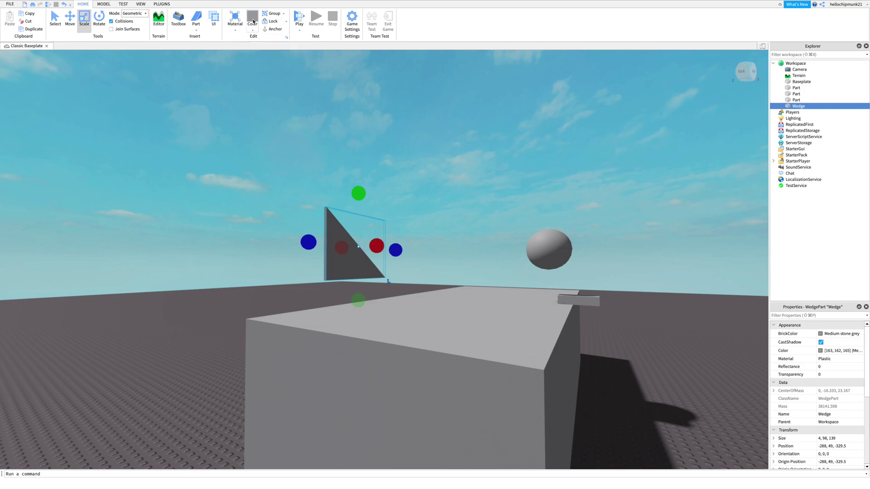
Step: Color the floating sphere bright green
{"action": "right_click", "coordinate": [254, 33]}
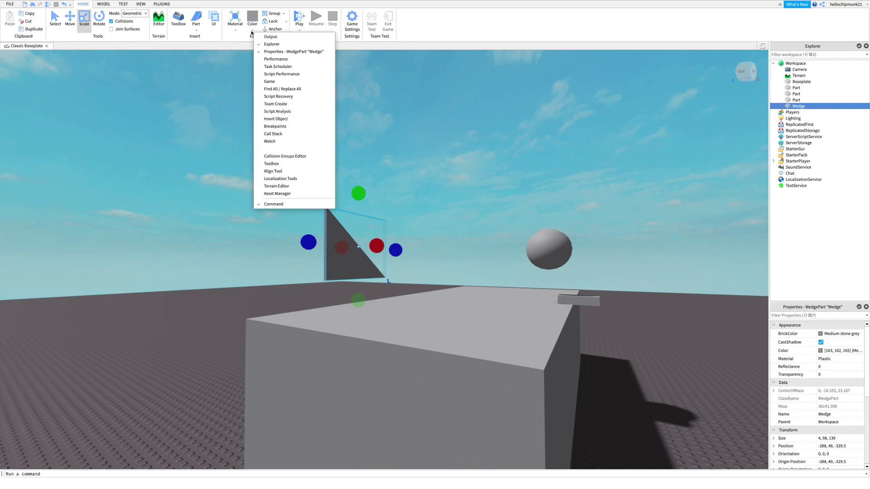
{"action": "left_click", "coordinate": [250, 21]}
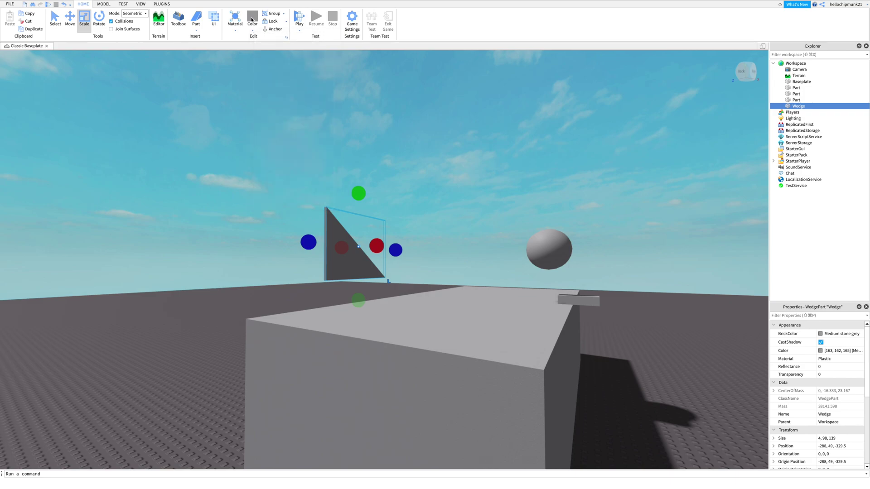
{"action": "left_click", "coordinate": [551, 252]}
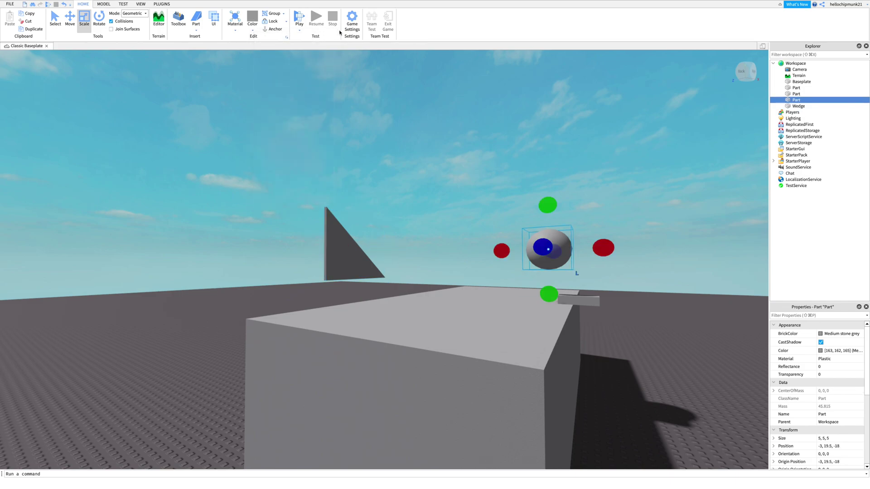
{"action": "left_click", "coordinate": [252, 27]}
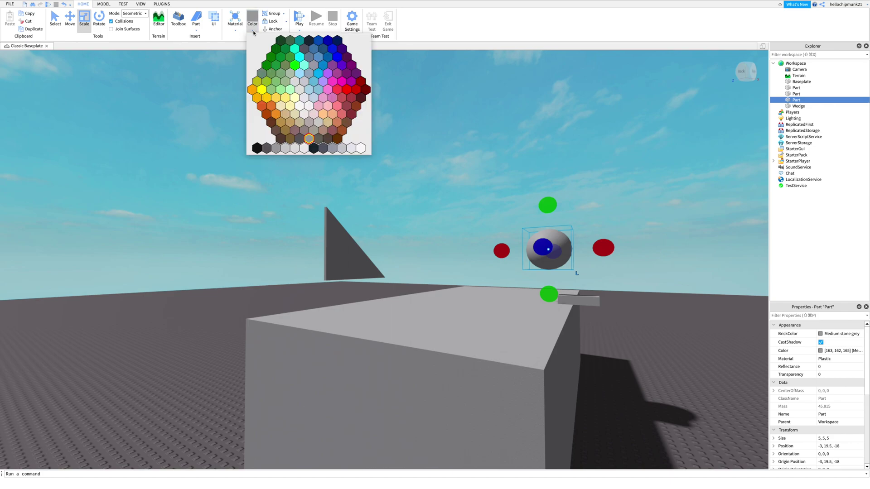
{"action": "left_click", "coordinate": [294, 66]}
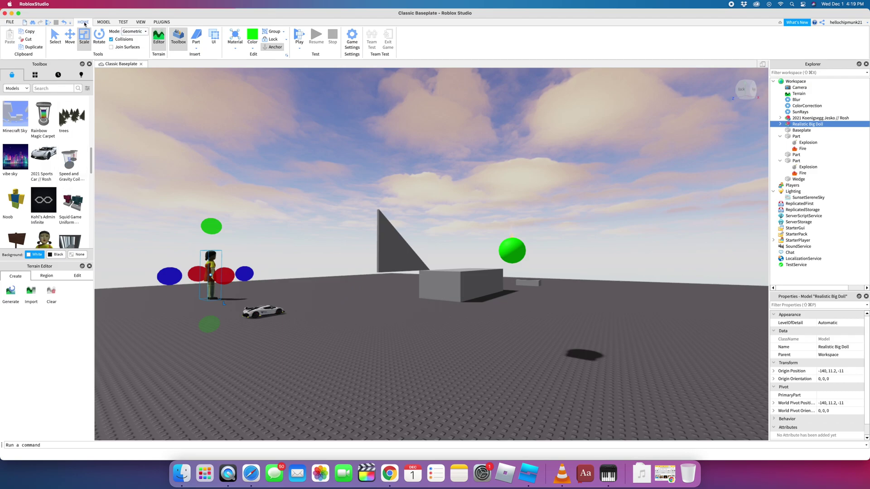
{"action": "right_click", "coordinate": [103, 25]}
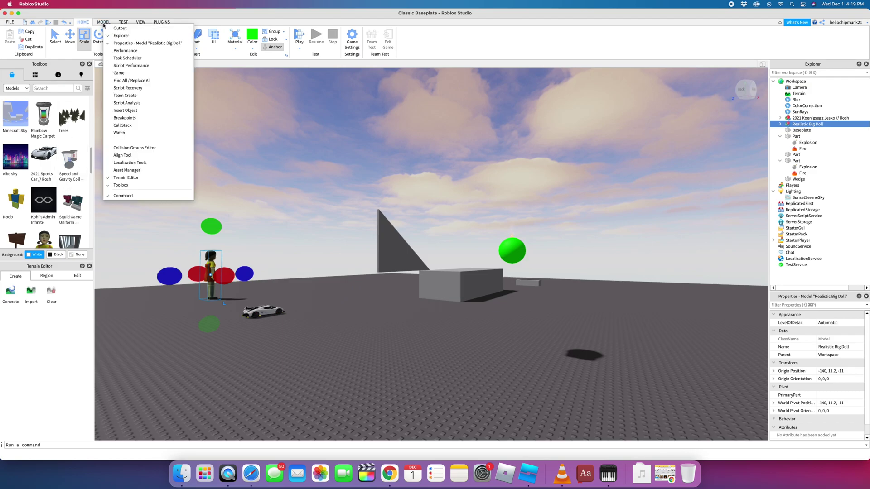
{"action": "left_click", "coordinate": [124, 22]}
{"action": "left_click", "coordinate": [140, 22]}
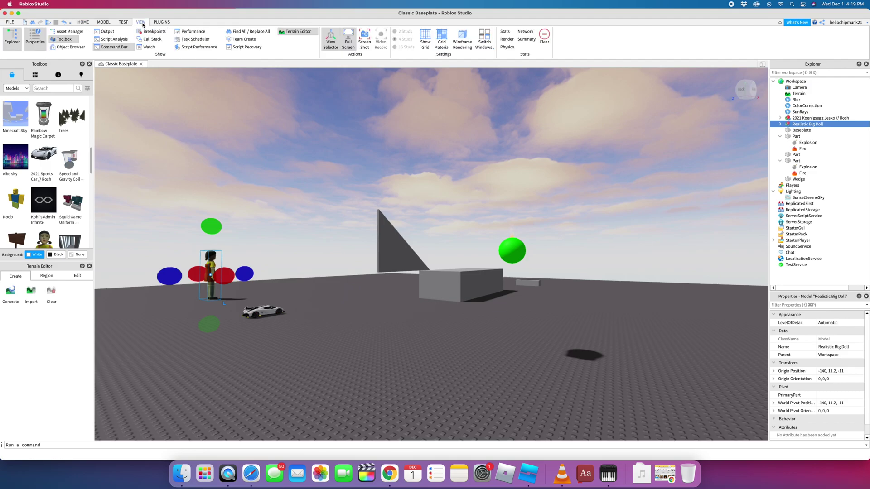
{"action": "left_click", "coordinate": [162, 22]}
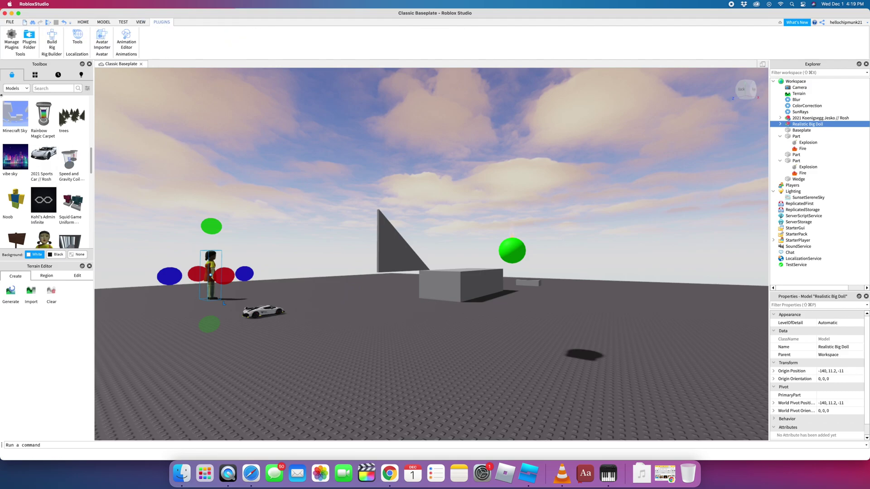
{"action": "left_click", "coordinate": [9, 22]}
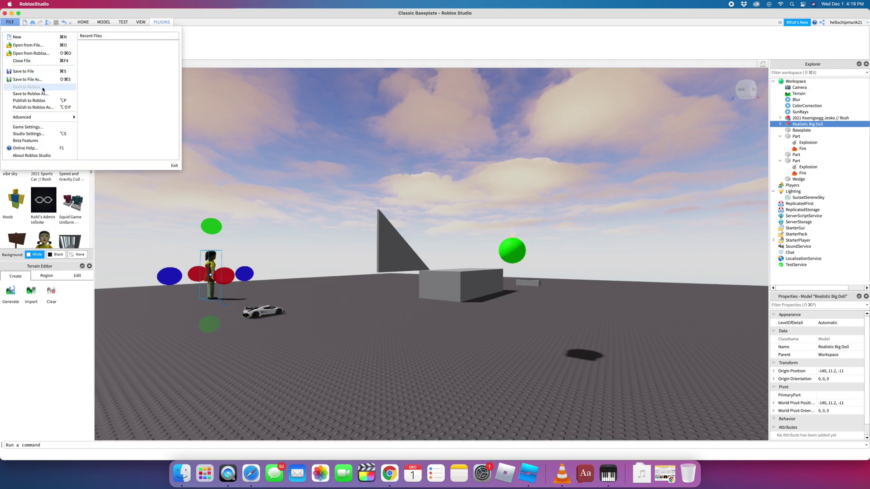
{"action": "left_click", "coordinate": [318, 163]}
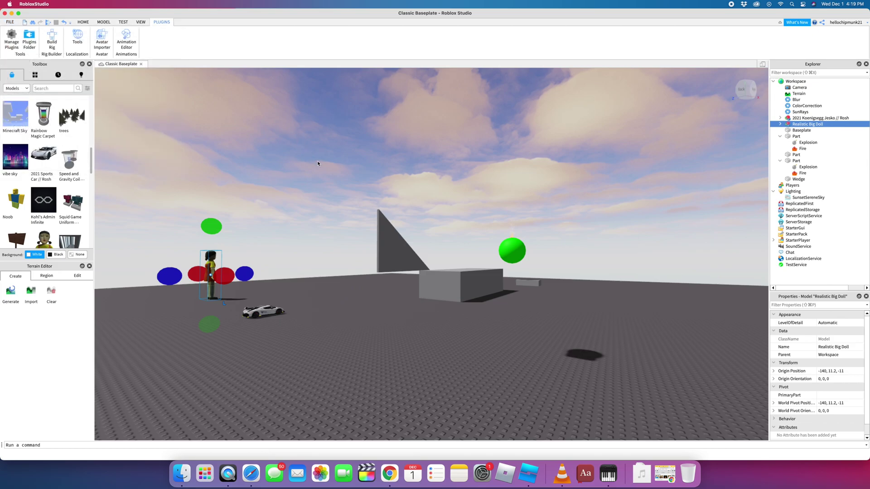
Step: Browse the Toolbox's Images and Meshes categories and return to Models
{"action": "left_click", "coordinate": [26, 89]}
{"action": "left_click", "coordinate": [12, 106]}
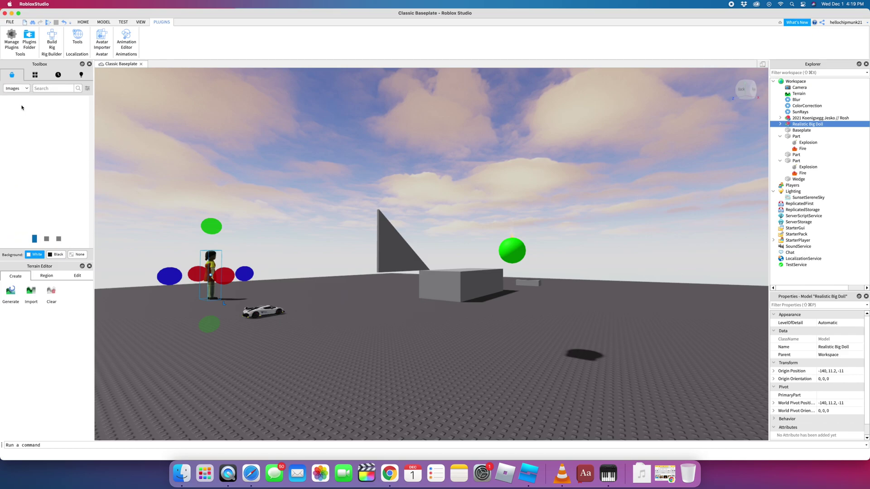
{"action": "left_click", "coordinate": [28, 90]}
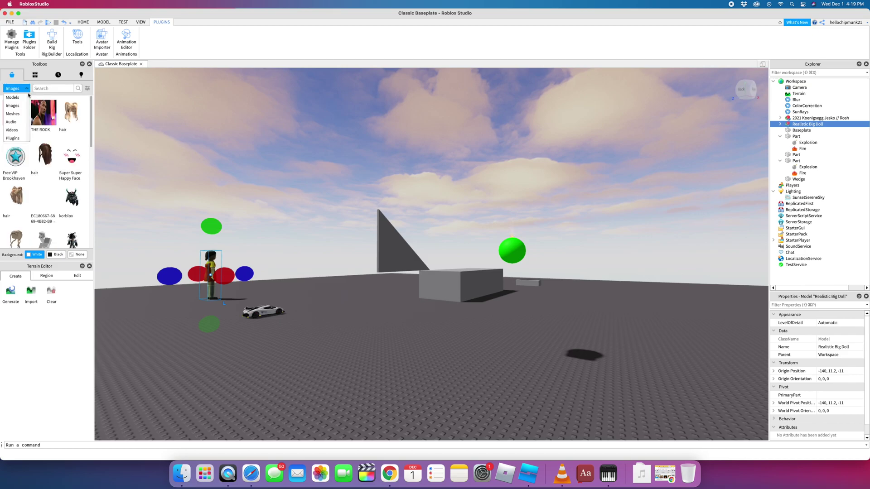
{"action": "left_click", "coordinate": [24, 113]}
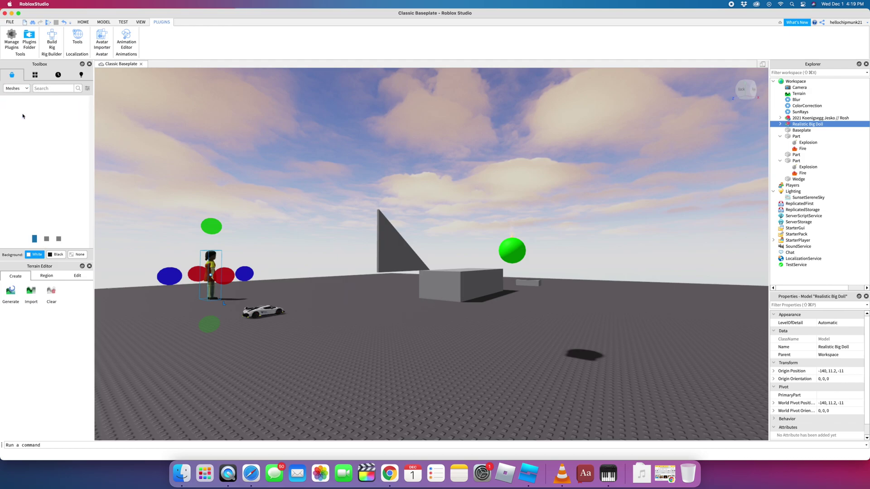
{"action": "left_click", "coordinate": [28, 89]}
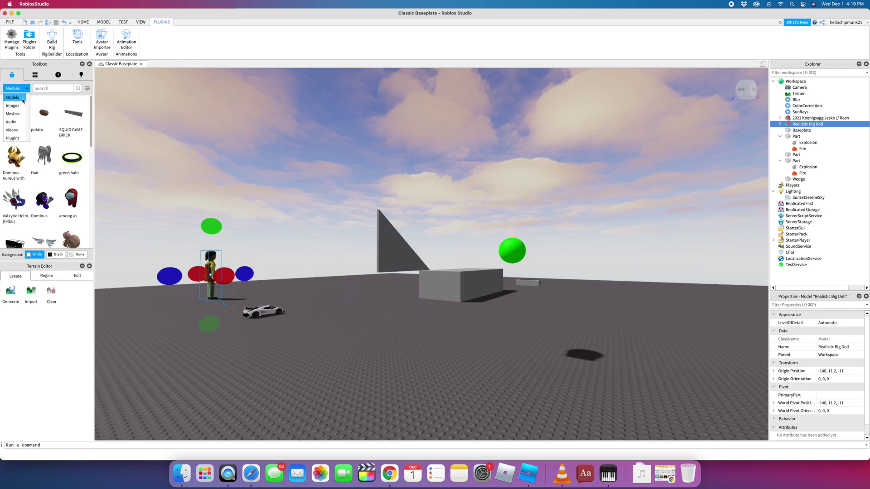
{"action": "left_click", "coordinate": [13, 97]}
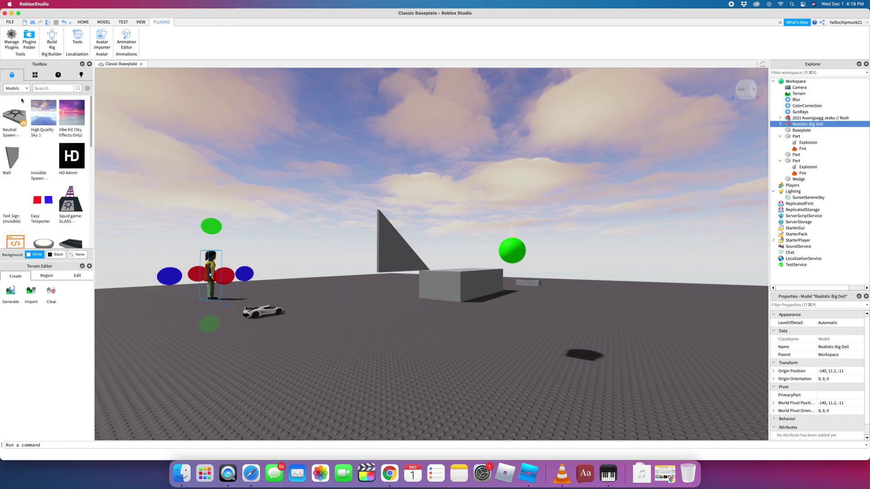
Step: Apply the Vibe Kit (Sky Effects Only) sky after trying High Quality Sky, and place a Wall model beside the doll
{"action": "left_click", "coordinate": [47, 121]}
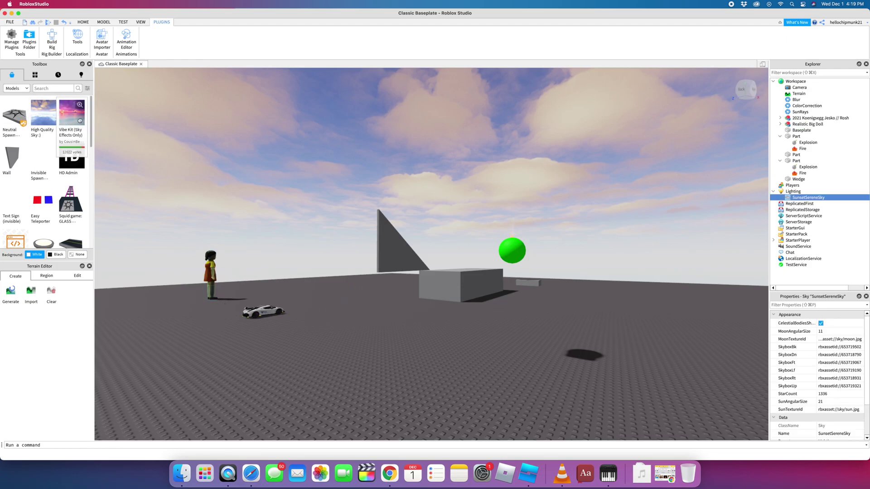
{"action": "left_click", "coordinate": [79, 121]}
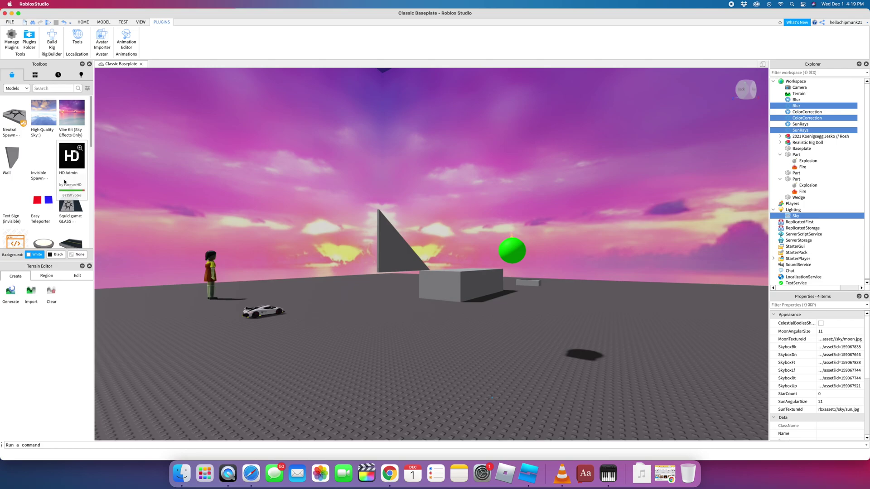
{"action": "left_click_drag", "start_coordinate": [115, 234], "coordinate": [172, 308]}
Step: Place the McDonald's Restaurant model from the Toolbox on the baseplate, in front of the large block
{"action": "scroll", "coordinate": [60, 235], "scroll_direction": "down", "scroll_amount": 5}
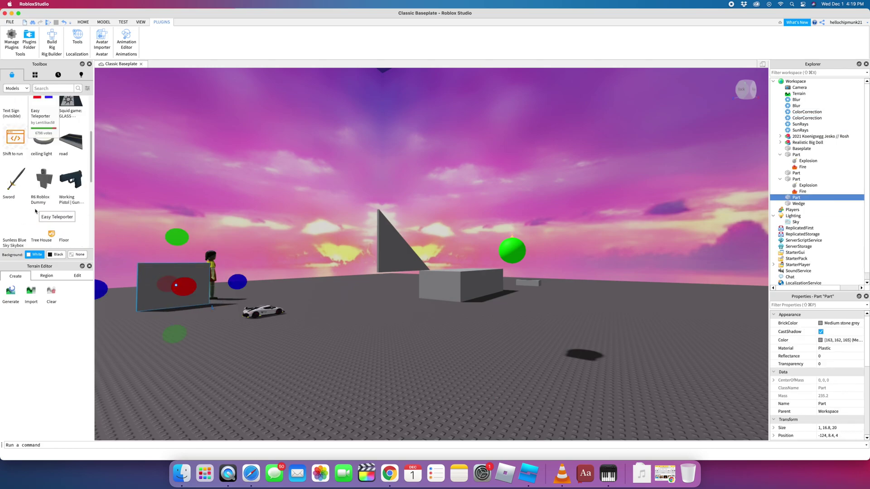
{"action": "scroll", "coordinate": [36, 211], "scroll_direction": "down", "scroll_amount": 3}
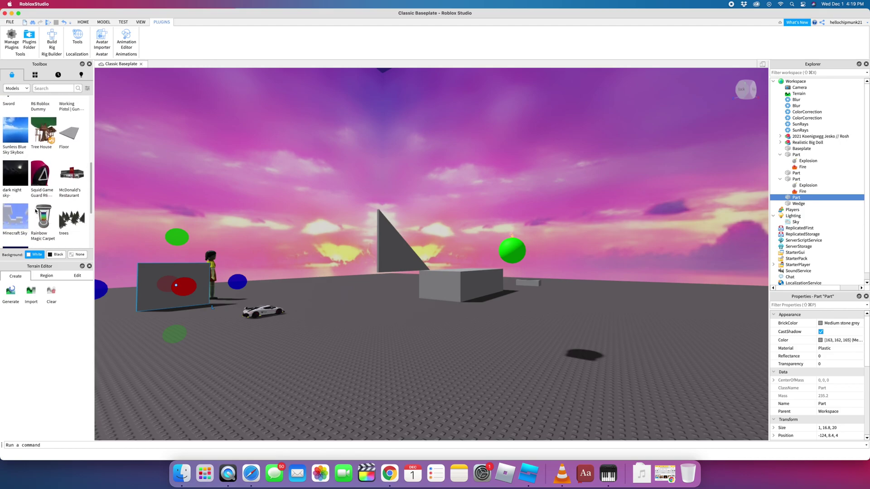
{"action": "left_click_drag", "start_coordinate": [76, 166], "coordinate": [236, 190]}
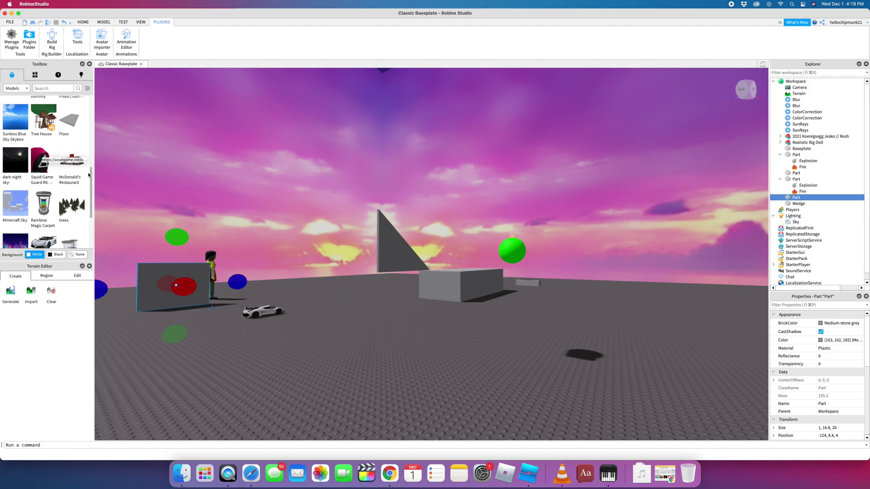
{"action": "left_click_drag", "start_coordinate": [78, 167], "coordinate": [336, 329]}
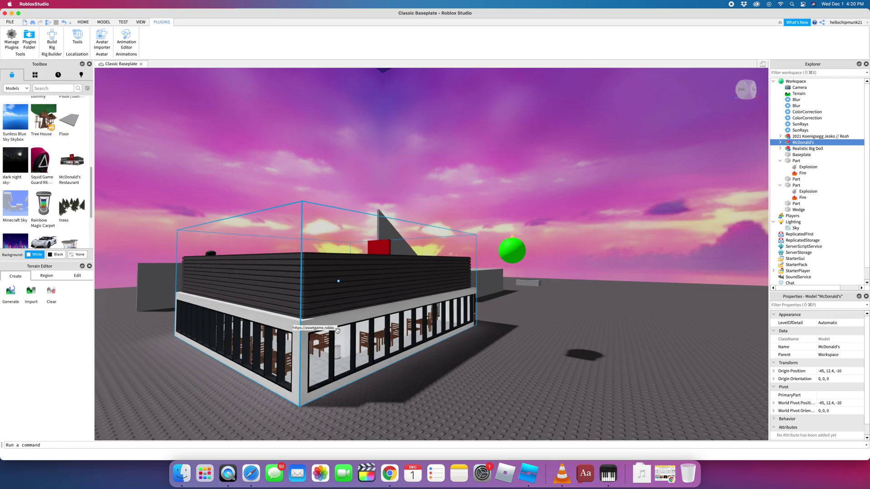
Step: Recolor the whole McDonald's building magenta after trying bright green
{"action": "left_click", "coordinate": [84, 25]}
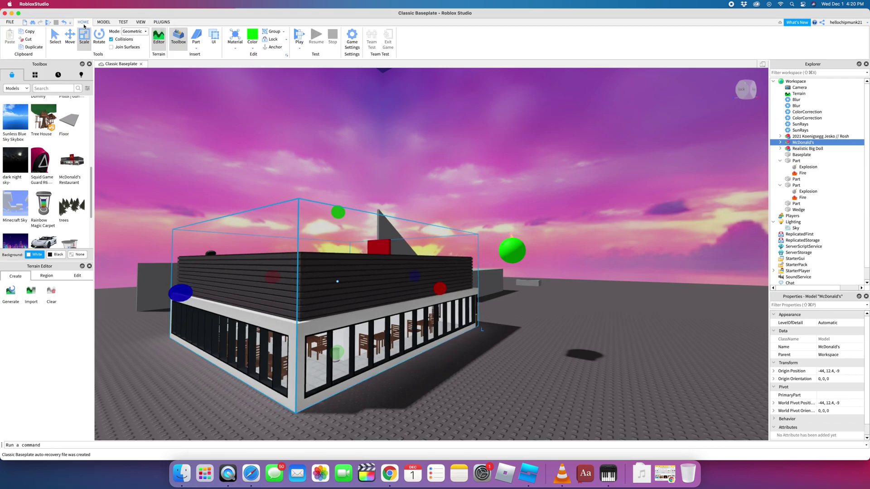
{"action": "left_click", "coordinate": [251, 36]}
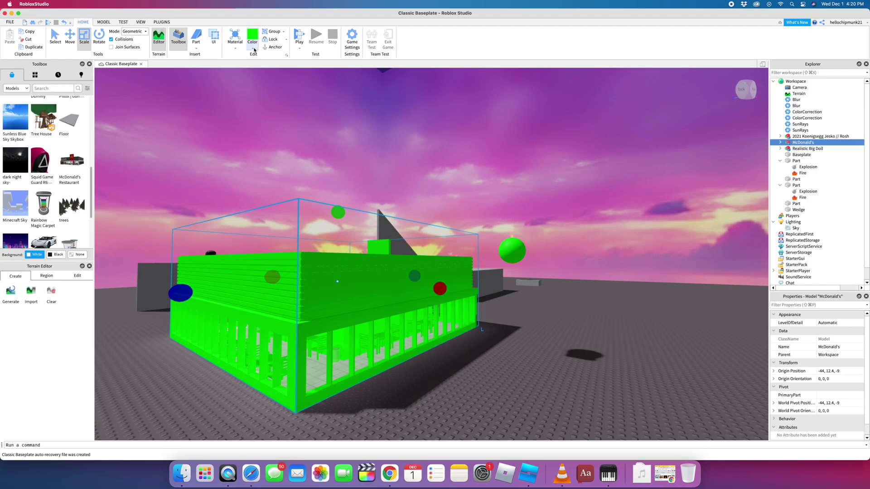
{"action": "left_click", "coordinate": [253, 48]}
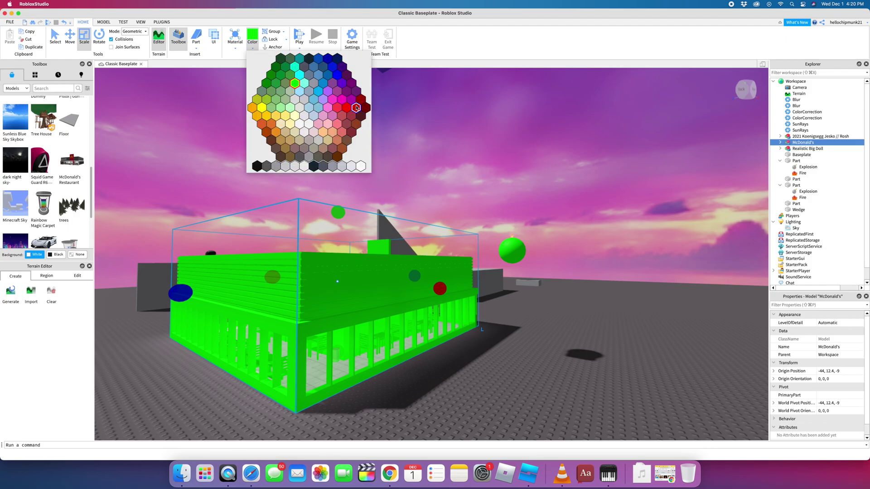
{"action": "left_click", "coordinate": [342, 100]}
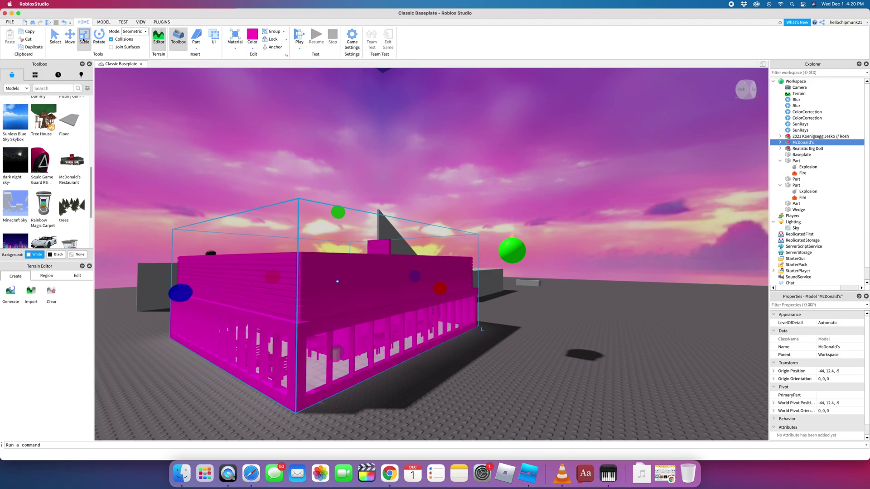
Step: Scale the McDonald's building up by its upper handle
{"action": "left_click", "coordinate": [55, 36]}
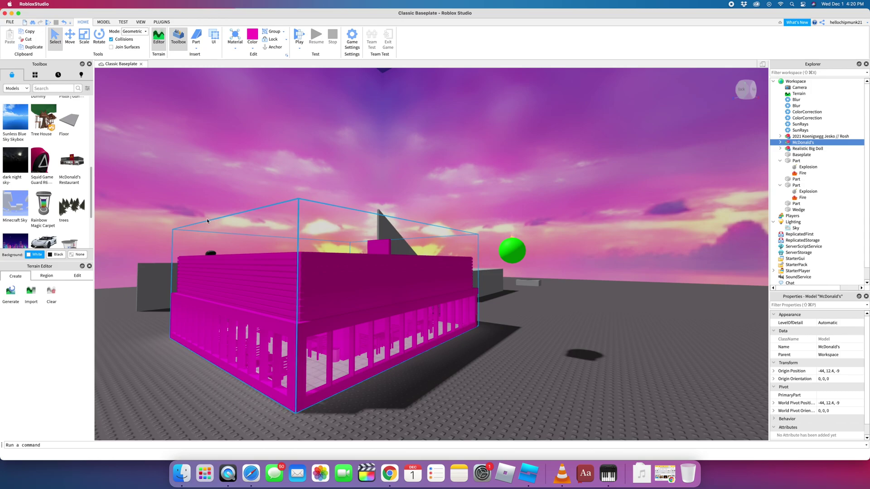
{"action": "left_click", "coordinate": [84, 37]}
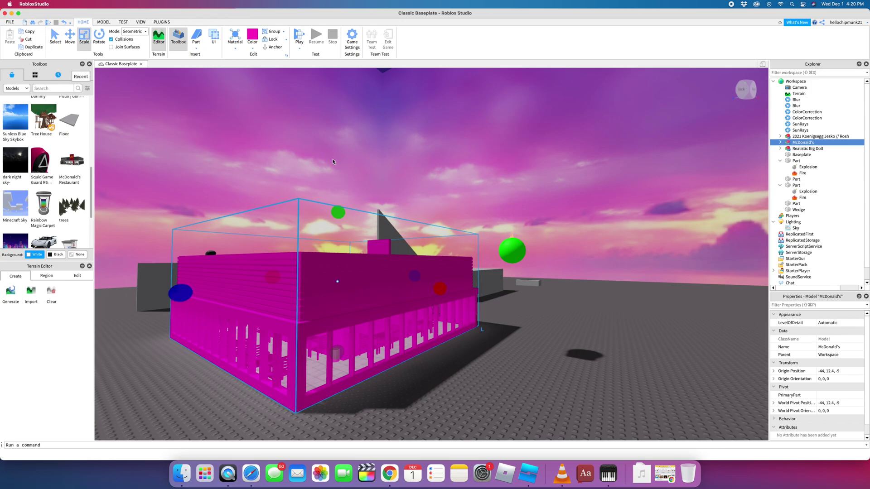
{"action": "left_click_drag", "start_coordinate": [338, 212], "coordinate": [341, 167]}
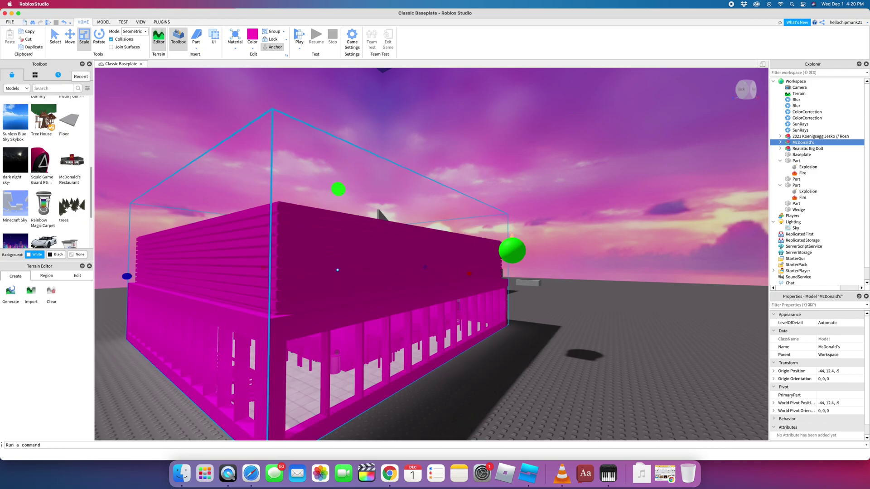
Step: Place a second 2021 Sports Car against the McDonald's building and a second Doll From Squid Game standing on that car
{"action": "scroll", "coordinate": [45, 190], "scroll_direction": "down", "scroll_amount": 4}
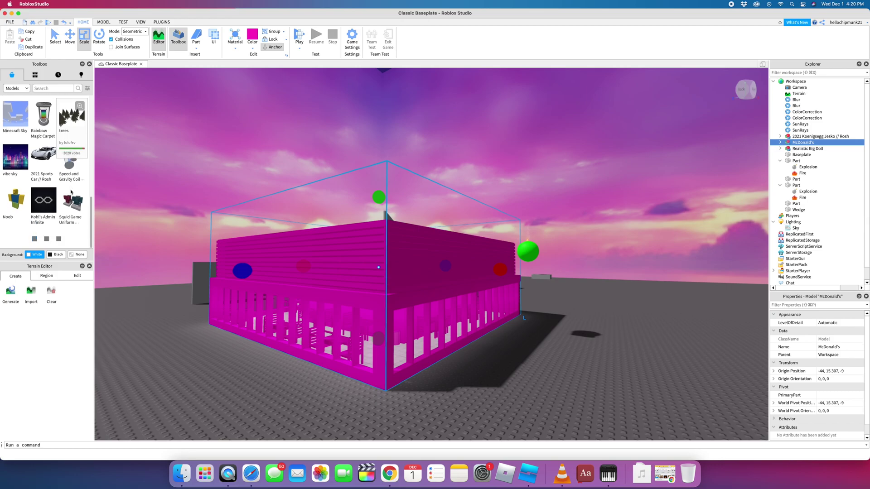
{"action": "left_click_drag", "start_coordinate": [41, 162], "coordinate": [348, 252]}
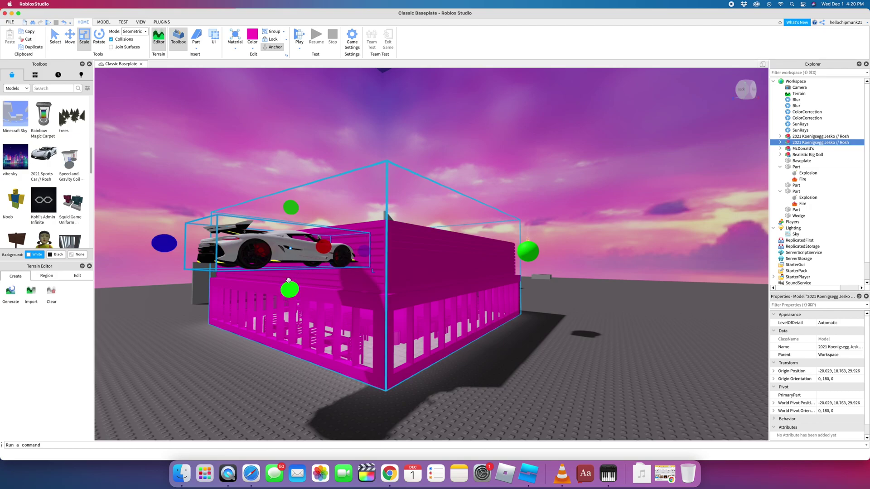
{"action": "scroll", "coordinate": [59, 223], "scroll_direction": "down", "scroll_amount": 1}
{"action": "scroll", "coordinate": [59, 224], "scroll_direction": "down", "scroll_amount": 5}
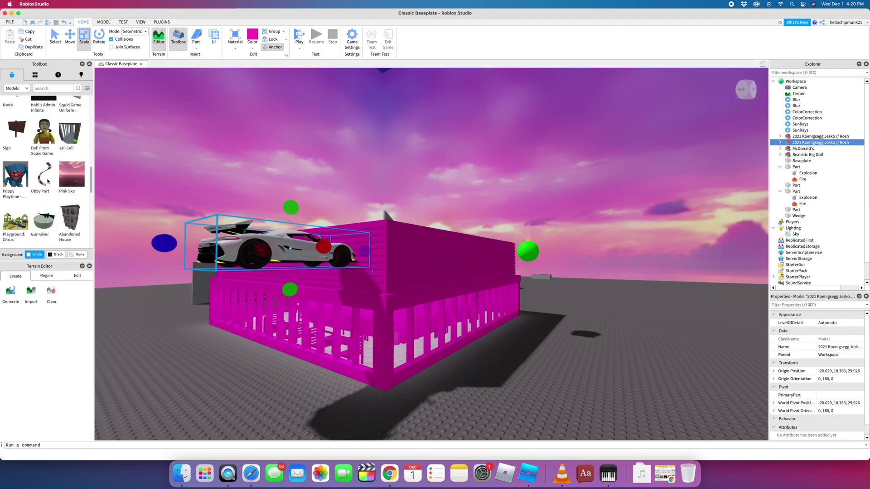
{"action": "left_click", "coordinate": [61, 143]}
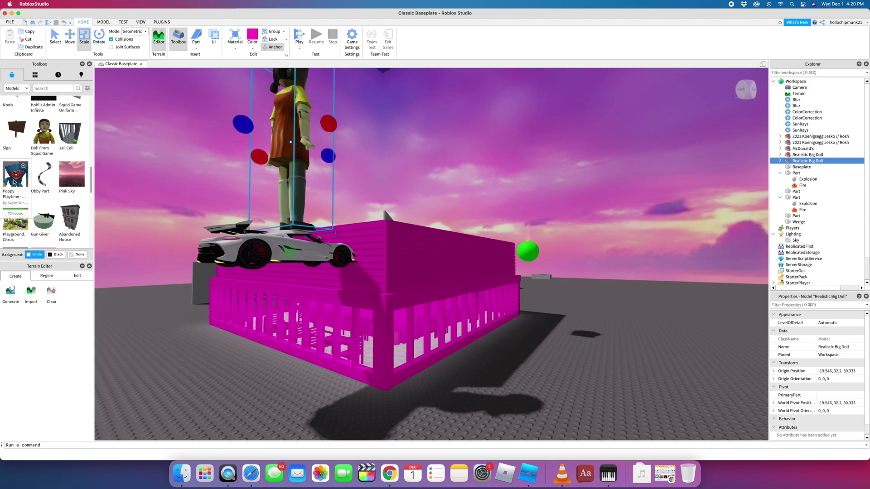
Step: Place the Poppy Playtime model on the baseplate near the wall and the Playground: Citrus model beside the McDonald's building
{"action": "left_click_drag", "start_coordinate": [14, 182], "coordinate": [177, 347]}
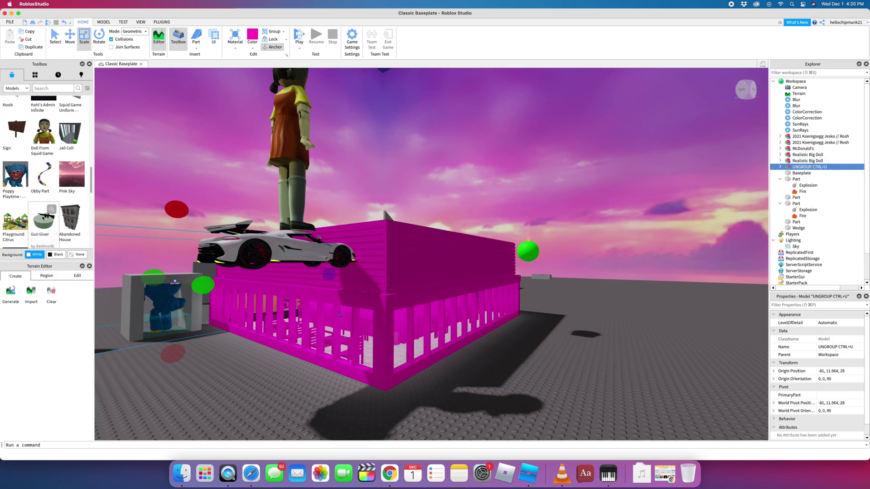
{"action": "scroll", "coordinate": [43, 218], "scroll_direction": "down", "scroll_amount": 5}
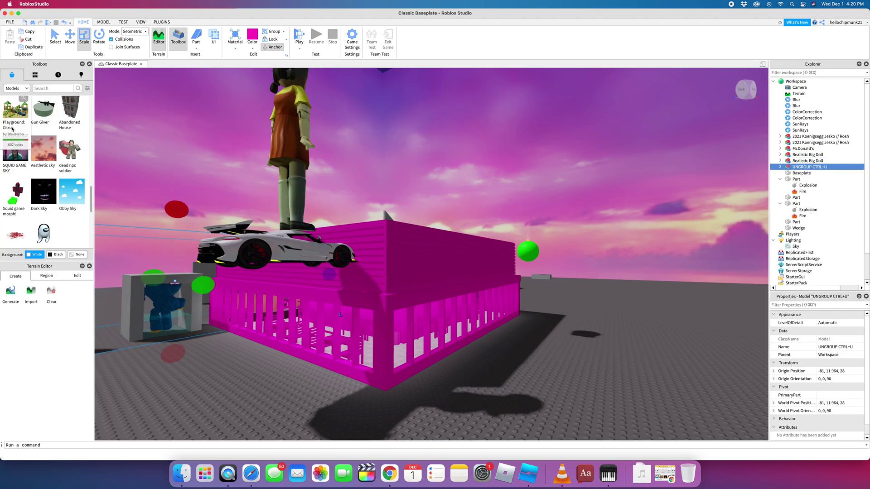
{"action": "left_click_drag", "start_coordinate": [14, 119], "coordinate": [481, 272]}
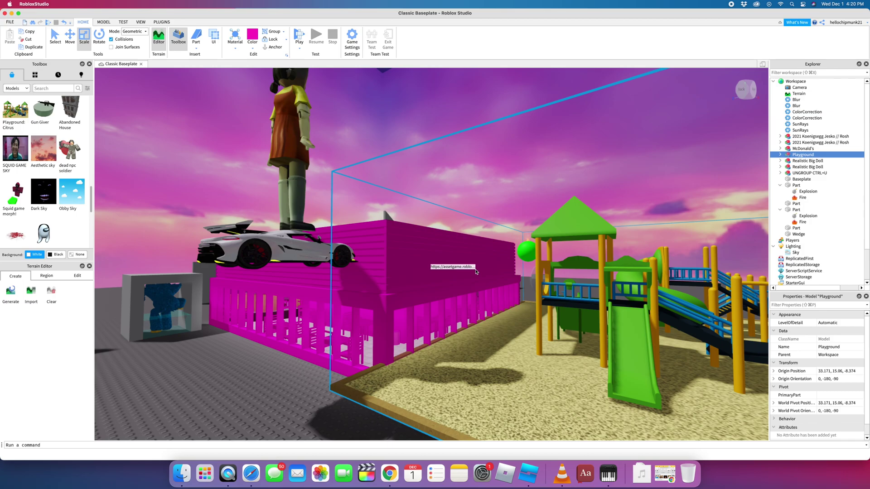
Step: Add an Explosion effect to the doll standing on the sports car beside the McDonald's building
{"action": "scroll", "coordinate": [545, 174], "scroll_direction": "down", "scroll_amount": 5}
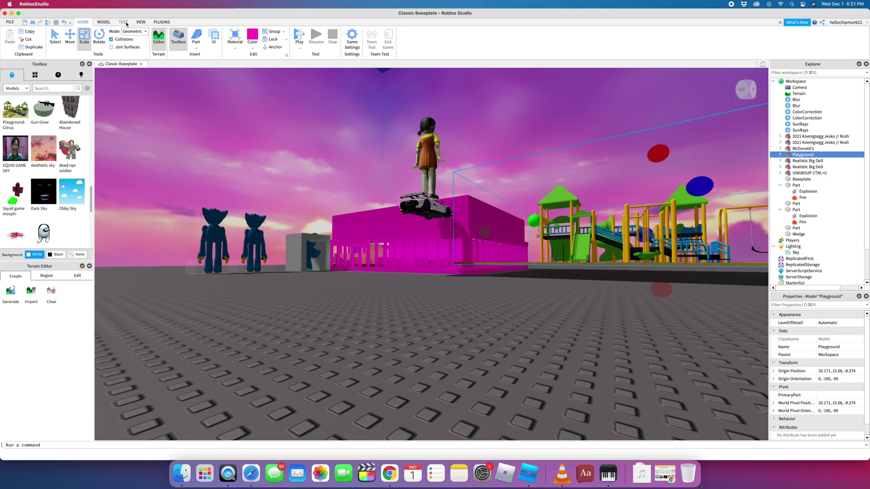
{"action": "left_click", "coordinate": [104, 22]}
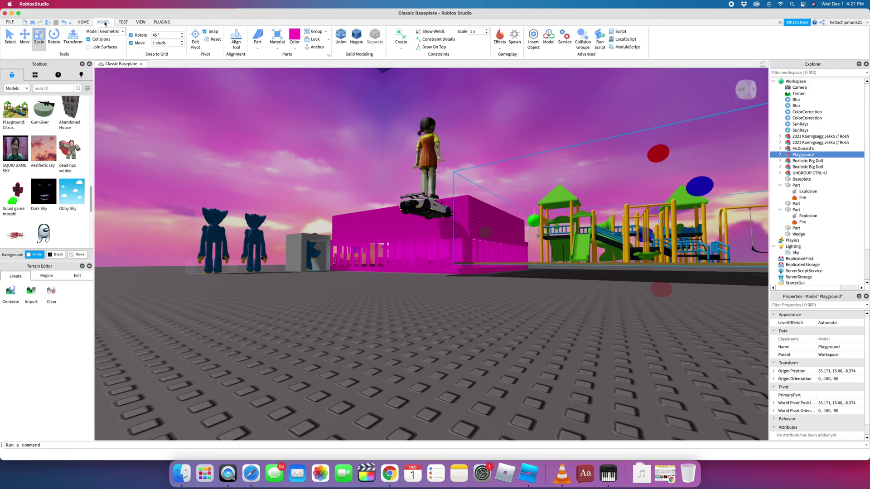
{"action": "left_click", "coordinate": [413, 148]}
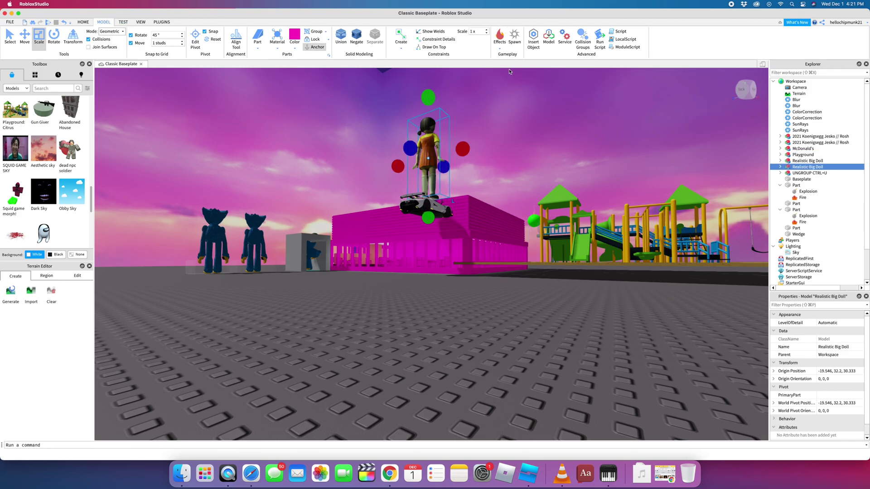
{"action": "left_click", "coordinate": [501, 49]}
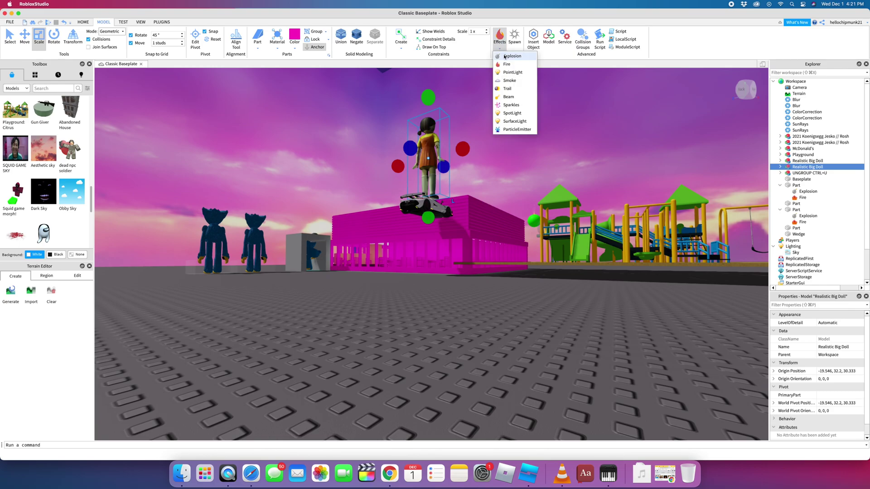
{"action": "left_click", "coordinate": [505, 56]}
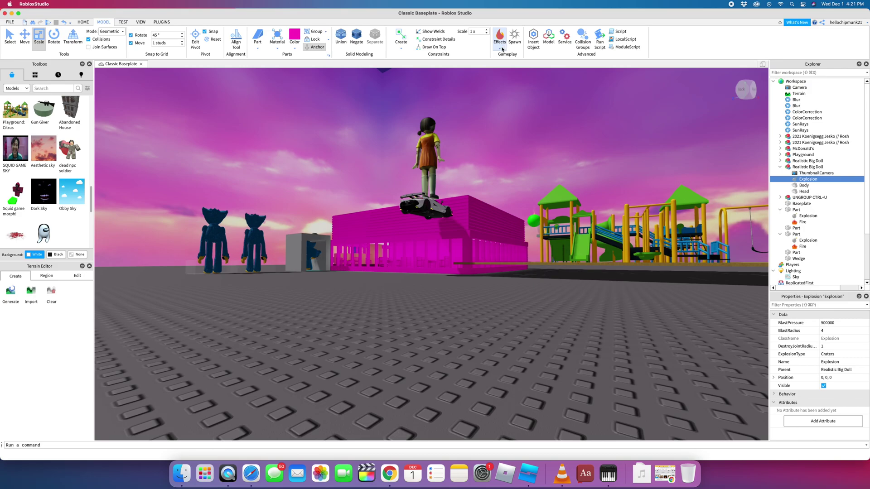
Step: Nest a Fire effect inside the doll's Explosion and a PointLight inside that Fire
{"action": "left_click", "coordinate": [502, 49]}
{"action": "left_click", "coordinate": [504, 66]}
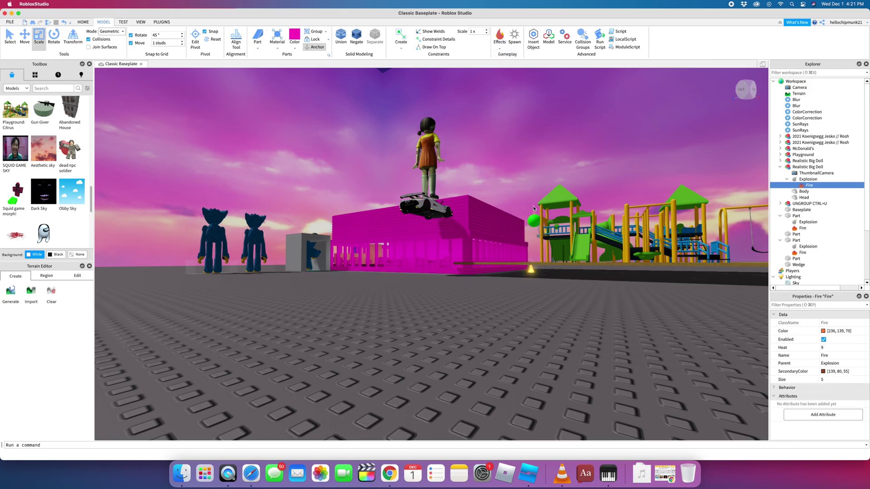
{"action": "left_click", "coordinate": [500, 46]}
{"action": "left_click", "coordinate": [510, 72]}
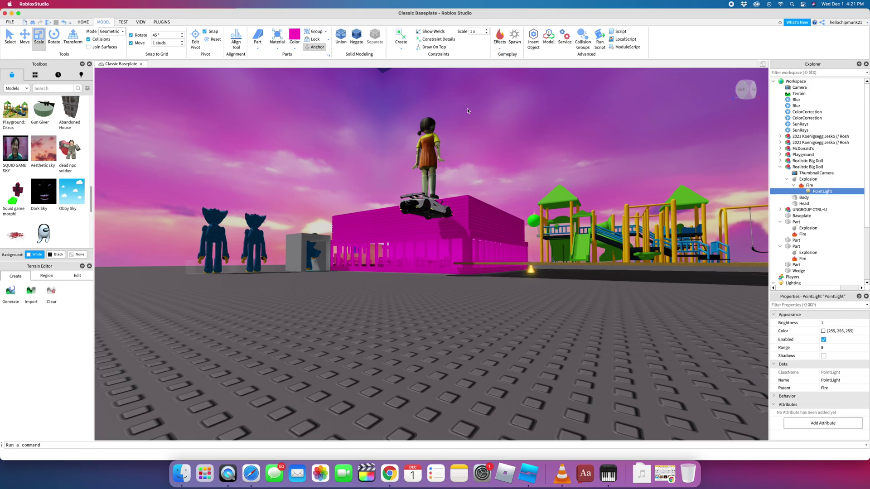
Step: Add a Smoke effect directly to the Workspace with no object selected
{"action": "left_click", "coordinate": [353, 164]}
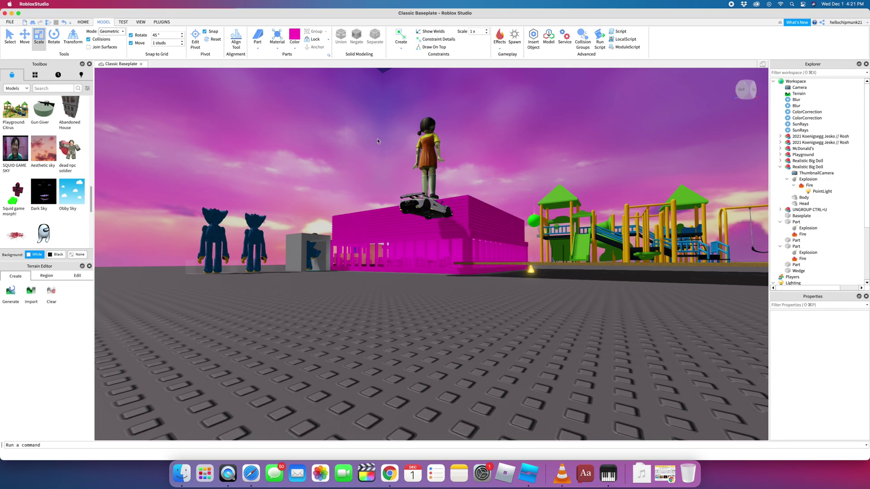
{"action": "left_click", "coordinate": [500, 46]}
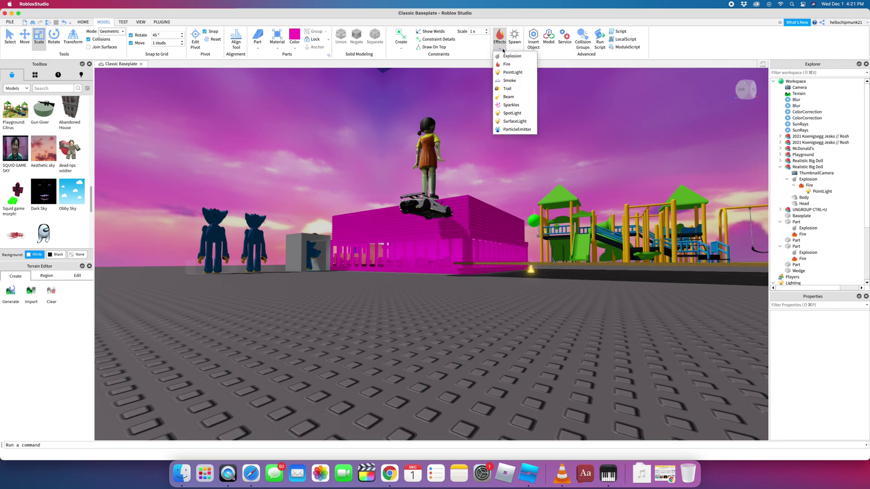
{"action": "left_click", "coordinate": [512, 80]}
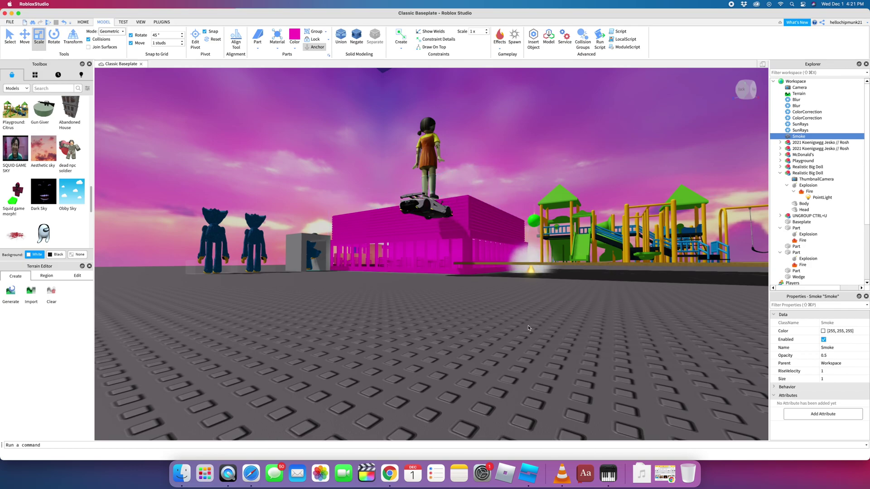
Step: Add a Fire effect to the sports car under the doll
{"action": "left_click", "coordinate": [415, 204]}
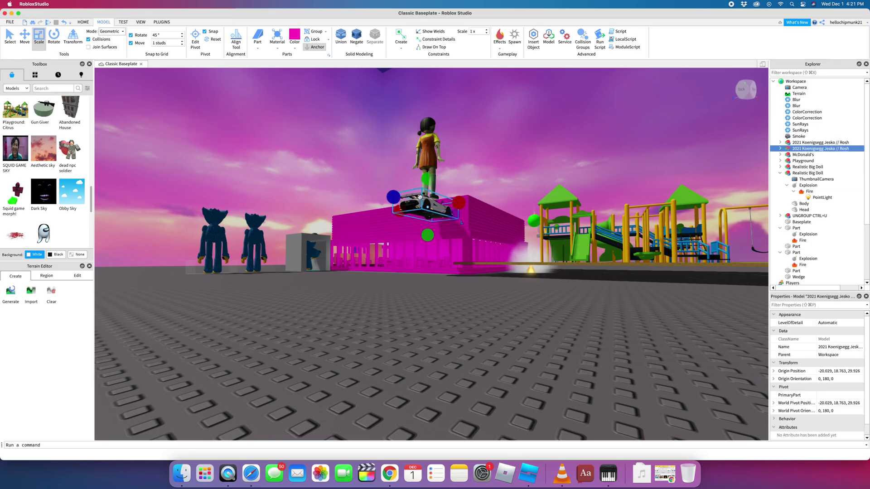
{"action": "left_click", "coordinate": [500, 49]}
{"action": "left_click", "coordinate": [506, 65]}
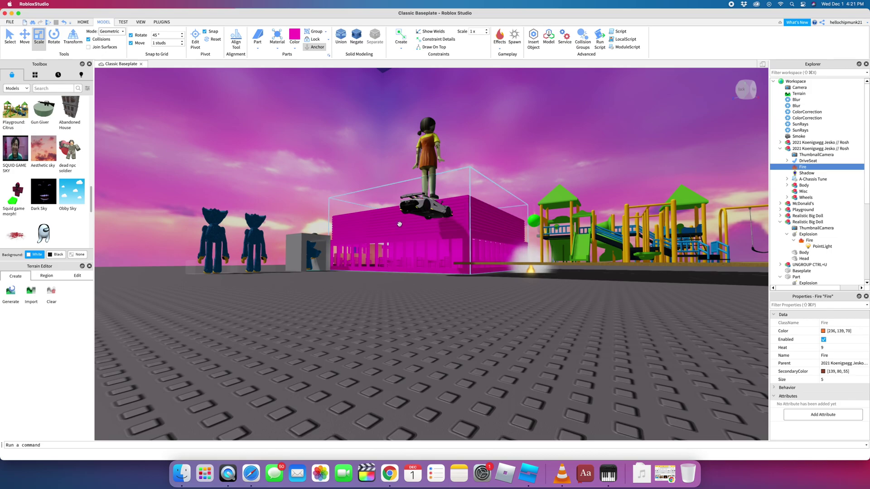
Step: Add a Sparkles effect inside the sports car's Fire effect
{"action": "scroll", "coordinate": [336, 301], "scroll_direction": "down", "scroll_amount": 5}
{"action": "scroll", "coordinate": [336, 301], "scroll_direction": "up", "scroll_amount": 5}
{"action": "scroll", "coordinate": [336, 300], "scroll_direction": "down", "scroll_amount": 5}
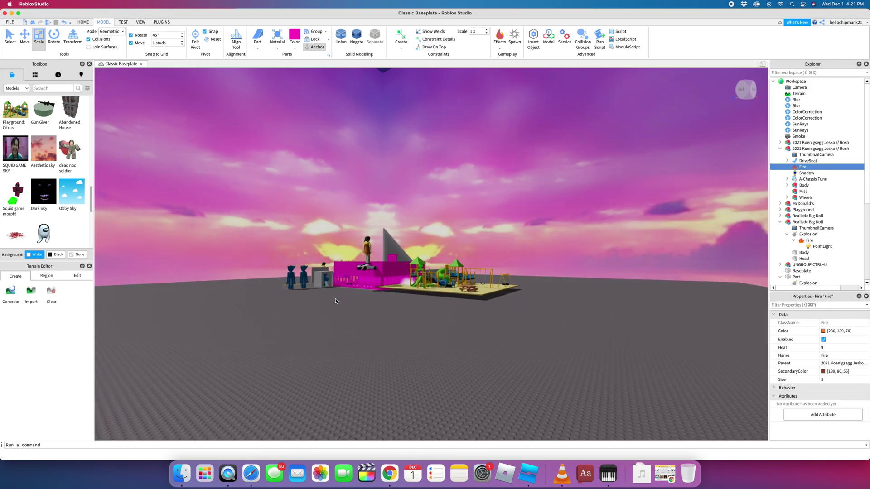
{"action": "scroll", "coordinate": [336, 301], "scroll_direction": "up", "scroll_amount": 3}
{"action": "scroll", "coordinate": [335, 301], "scroll_direction": "down", "scroll_amount": 5}
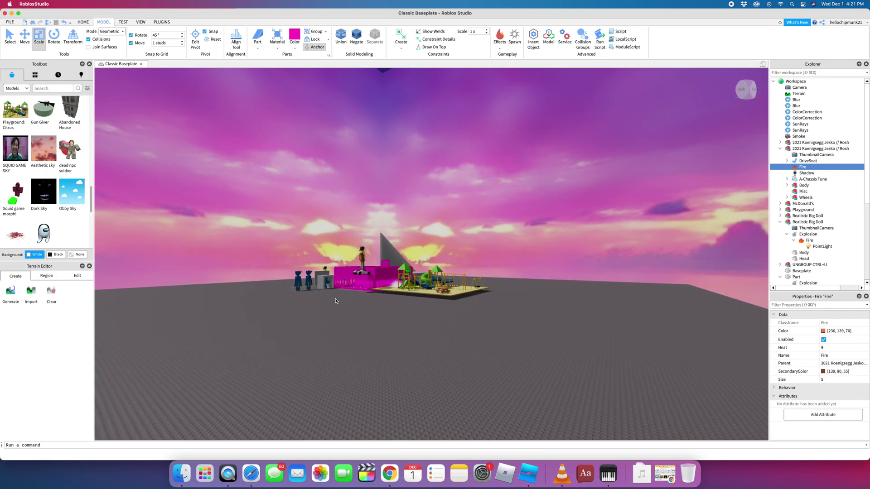
{"action": "scroll", "coordinate": [336, 301], "scroll_direction": "up", "scroll_amount": 6}
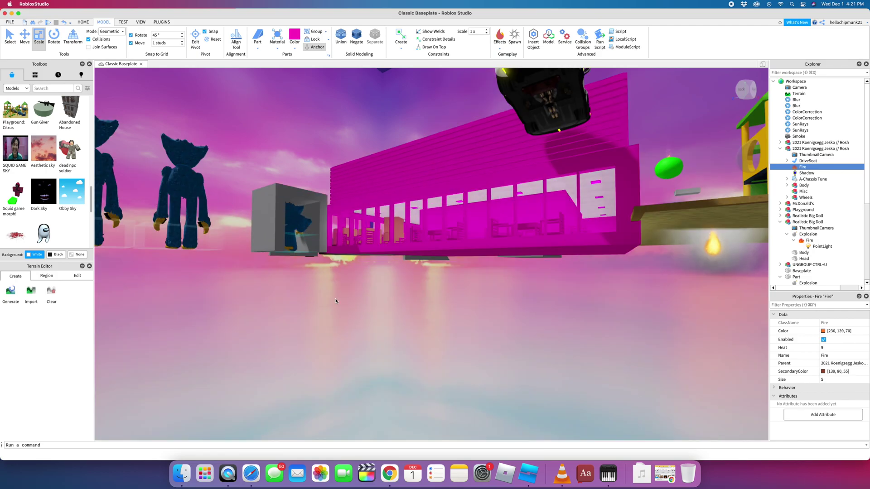
{"action": "scroll", "coordinate": [336, 301], "scroll_direction": "down", "scroll_amount": 3}
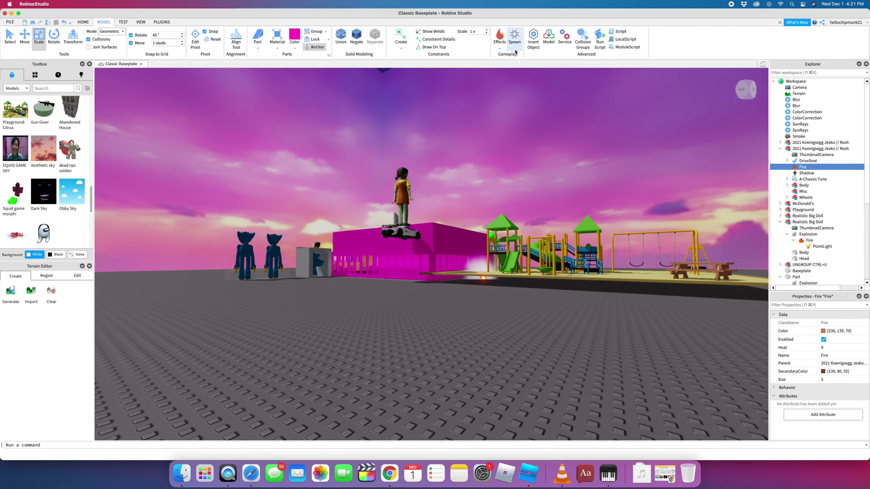
{"action": "left_click", "coordinate": [500, 50]}
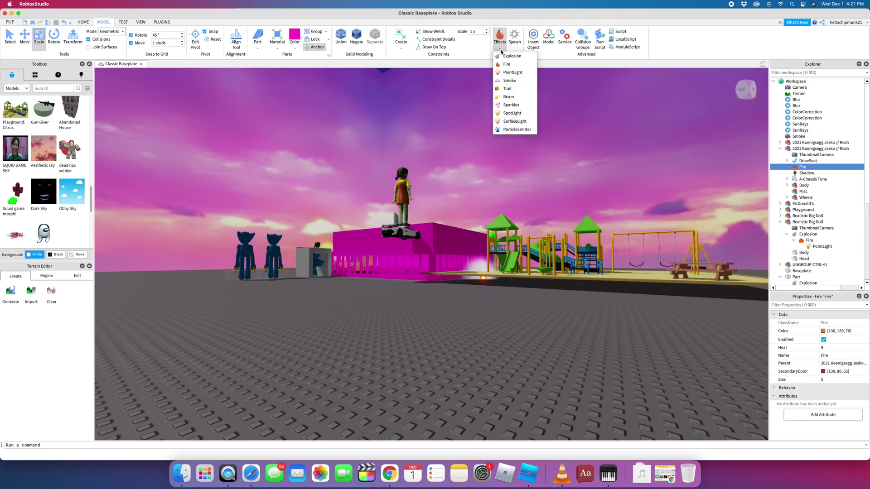
{"action": "left_click", "coordinate": [510, 104]}
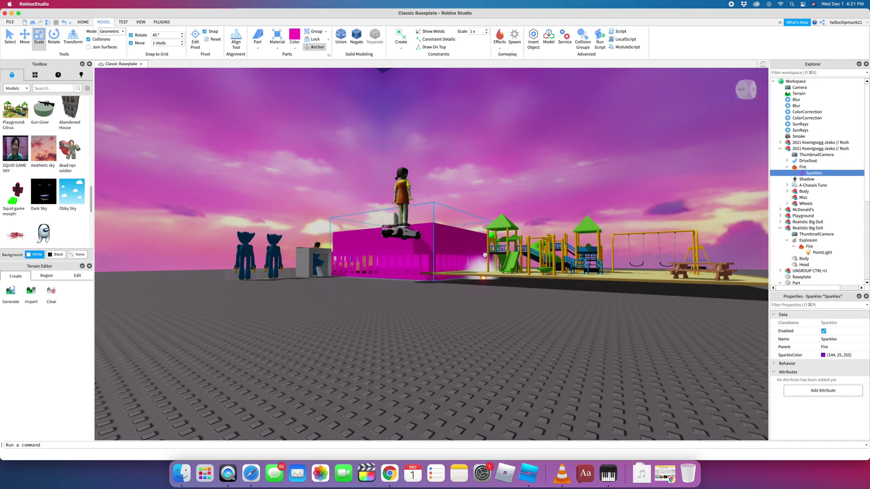
Step: Add a Sparkles effect to the Playground model
{"action": "left_click", "coordinate": [512, 253]}
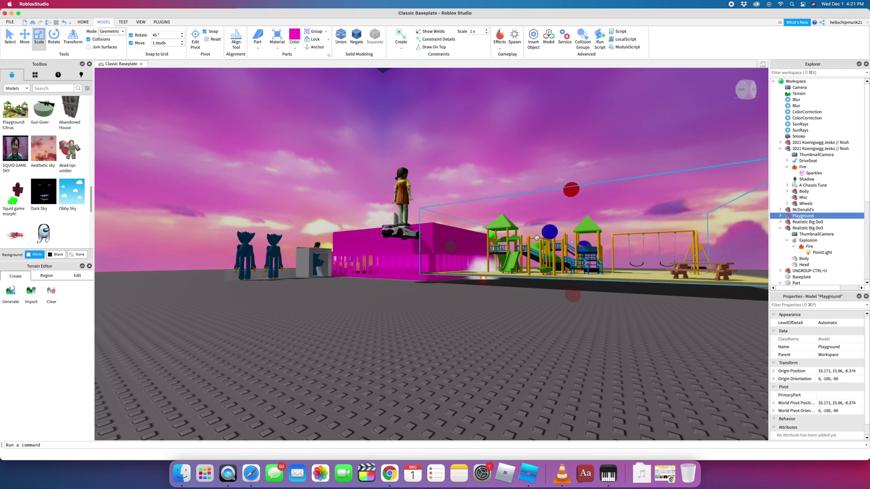
{"action": "left_click", "coordinate": [500, 50]}
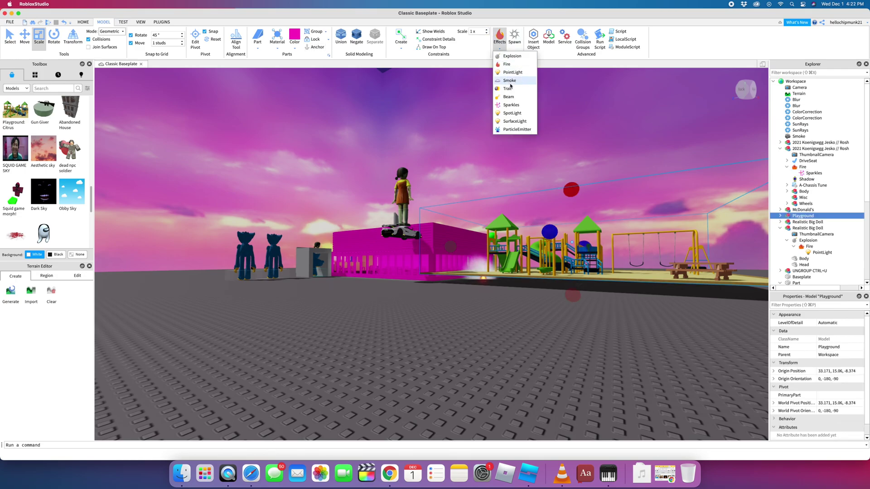
{"action": "left_click", "coordinate": [510, 105]}
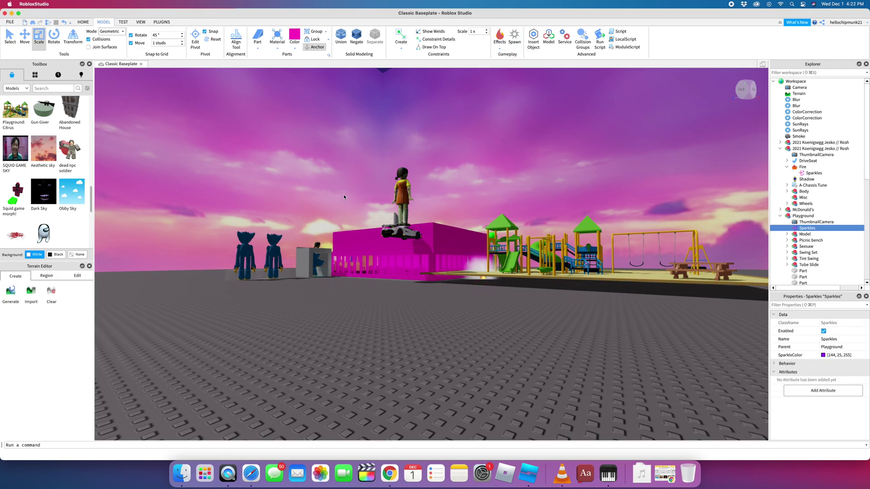
{"action": "left_click", "coordinate": [274, 254]}
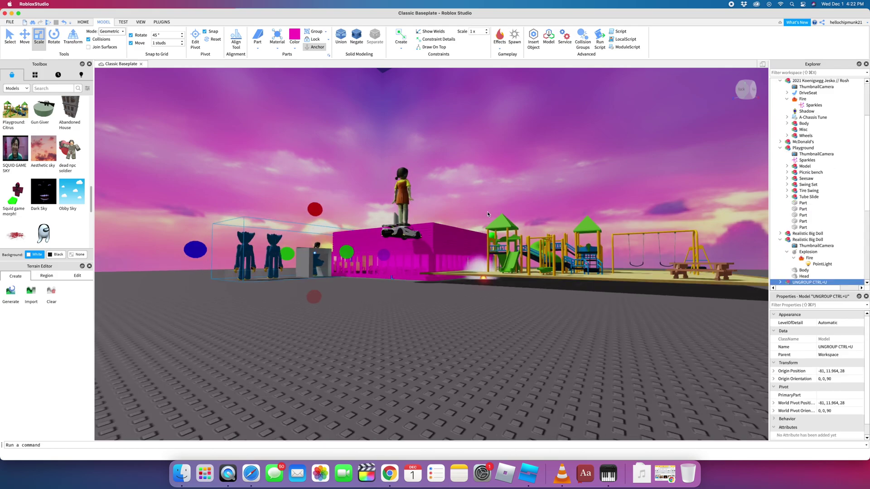
{"action": "scroll", "coordinate": [488, 211], "scroll_direction": "down", "scroll_amount": 3}
{"action": "scroll", "coordinate": [488, 211], "scroll_direction": "up", "scroll_amount": 5}
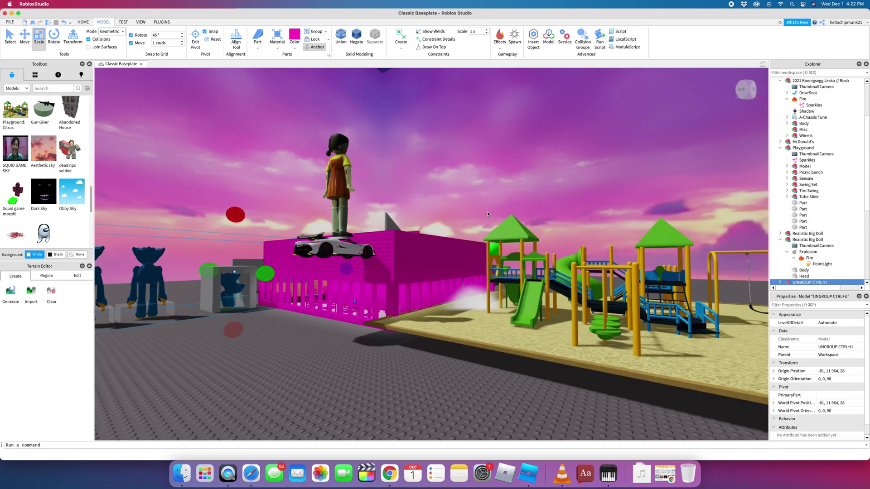
Step: Show the Insert Object panel and replace the current sky with NOOB sky! from the recently used Toolbox models
{"action": "left_click", "coordinate": [534, 40]}
{"action": "scroll", "coordinate": [54, 200], "scroll_direction": "down", "scroll_amount": 5}
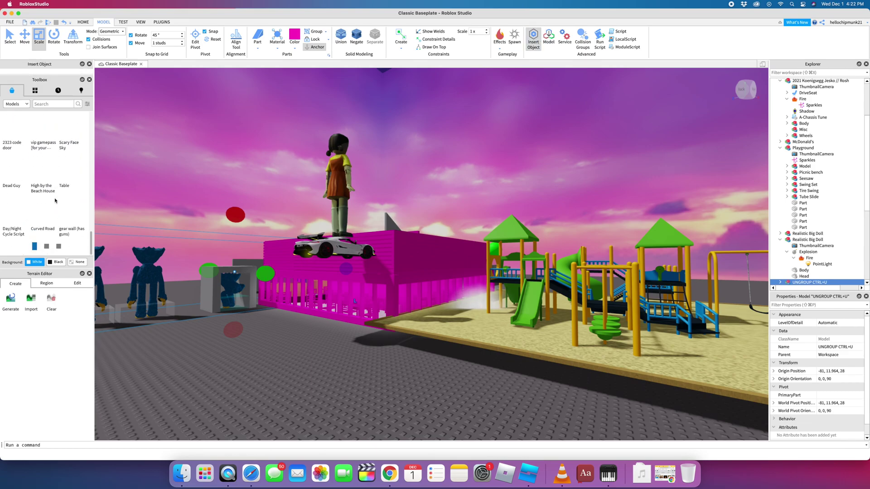
{"action": "scroll", "coordinate": [55, 199], "scroll_direction": "up", "scroll_amount": 6}
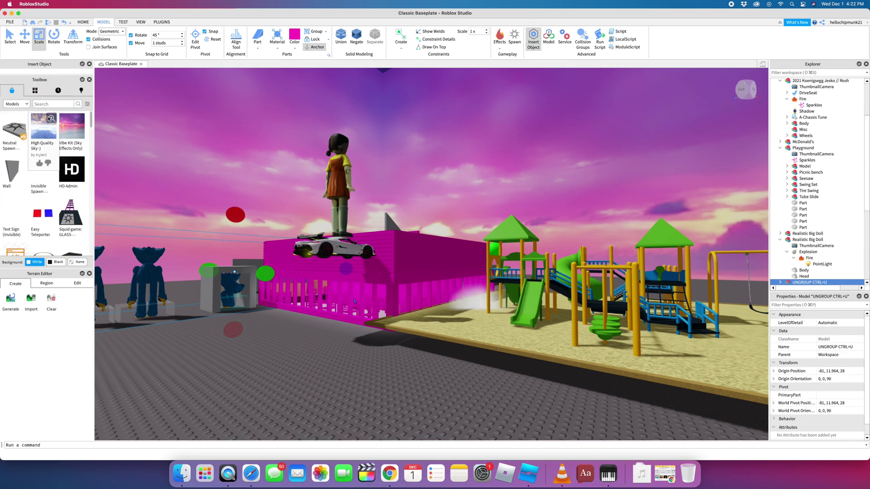
{"action": "left_click", "coordinate": [35, 91]}
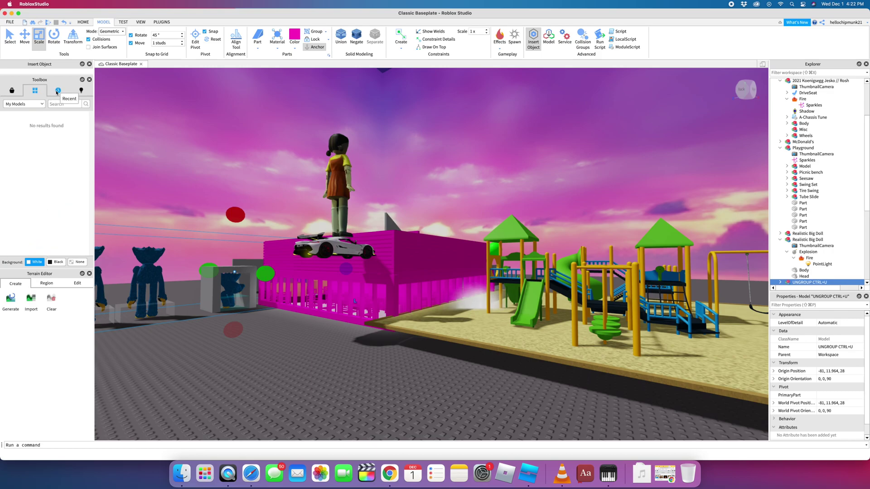
{"action": "left_click", "coordinate": [57, 91]}
{"action": "scroll", "coordinate": [64, 219], "scroll_direction": "down", "scroll_amount": 8}
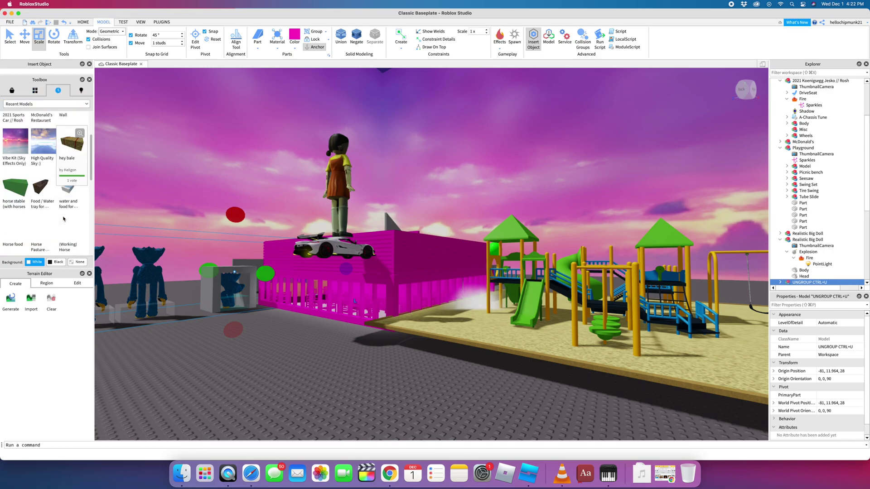
{"action": "mouse_move", "coordinate": [43, 207]}
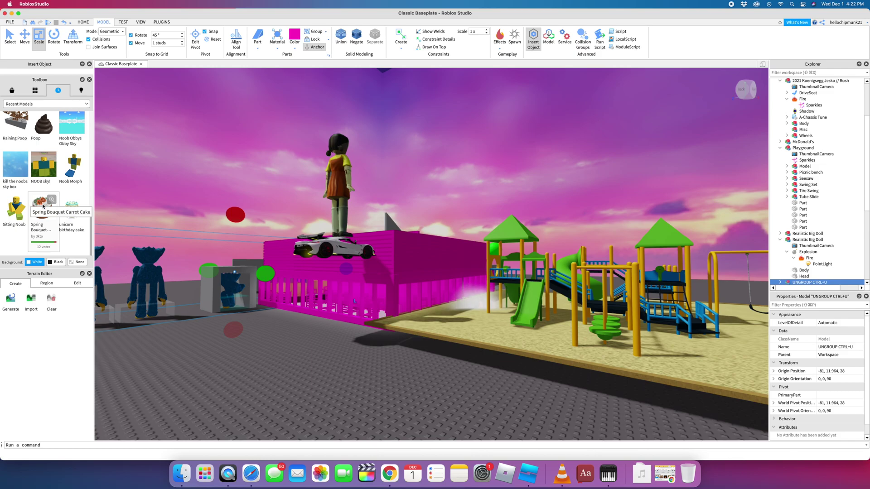
{"action": "left_click_drag", "start_coordinate": [43, 166], "coordinate": [181, 156]}
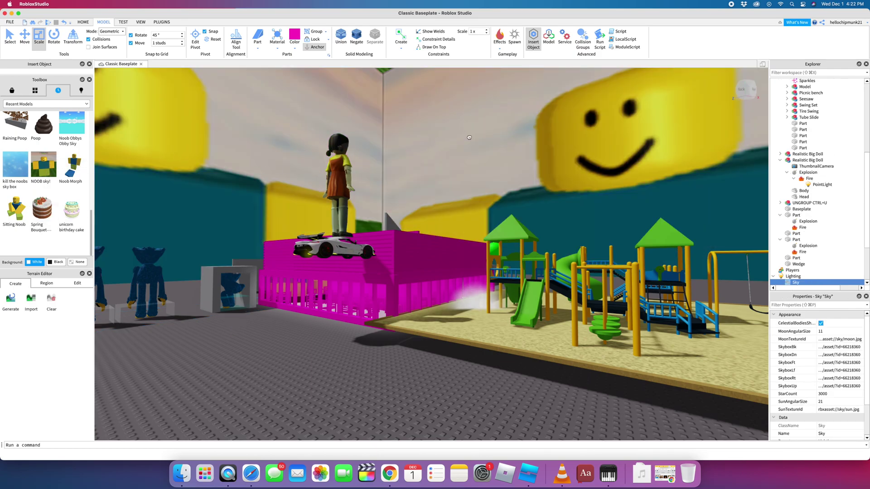
{"action": "left_click_drag", "start_coordinate": [469, 138], "coordinate": [414, 130]}
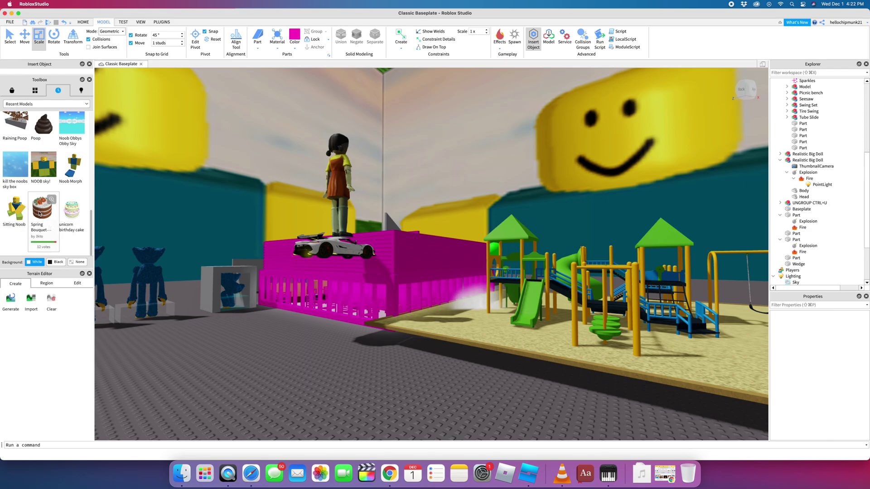
Step: Place the Spring Bouquet Carrot Cake on the baseplate in front of the McDonald's building and scale it up to about the building's height
{"action": "left_click_drag", "start_coordinate": [159, 282], "coordinate": [280, 331]}
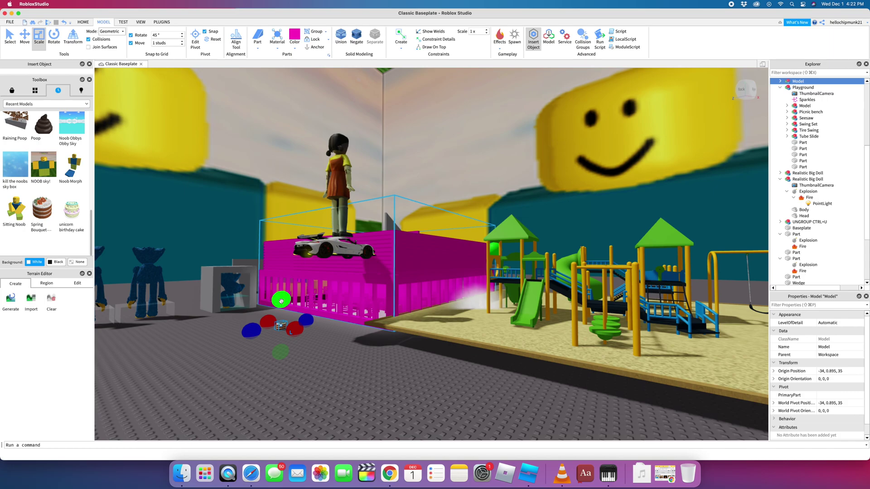
{"action": "left_click_drag", "start_coordinate": [280, 301], "coordinate": [290, 163]}
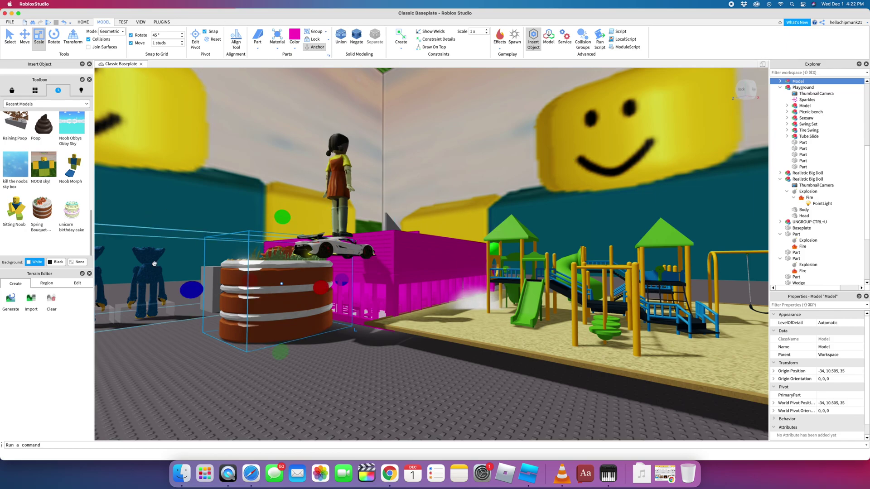
Step: Place the unicorn birthday cake model on the baseplate in front of the large carrot cake
{"action": "mouse_move", "coordinate": [70, 221]}
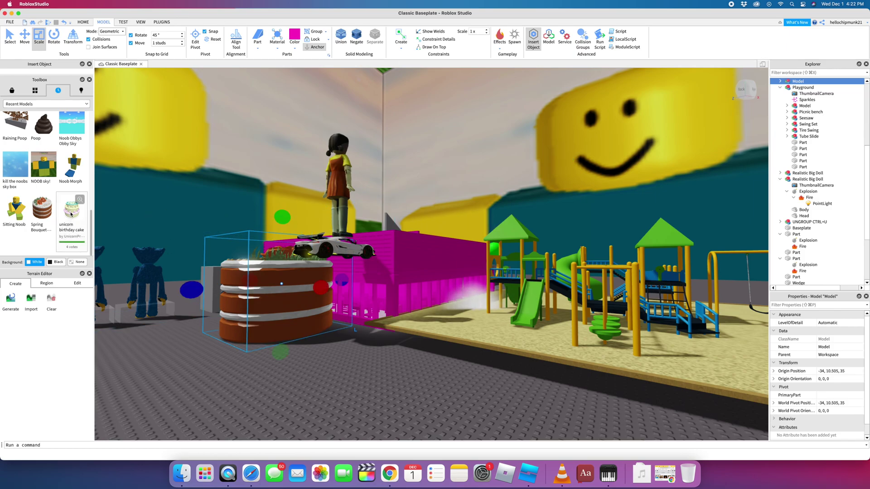
{"action": "left_click_drag", "start_coordinate": [71, 214], "coordinate": [161, 356]}
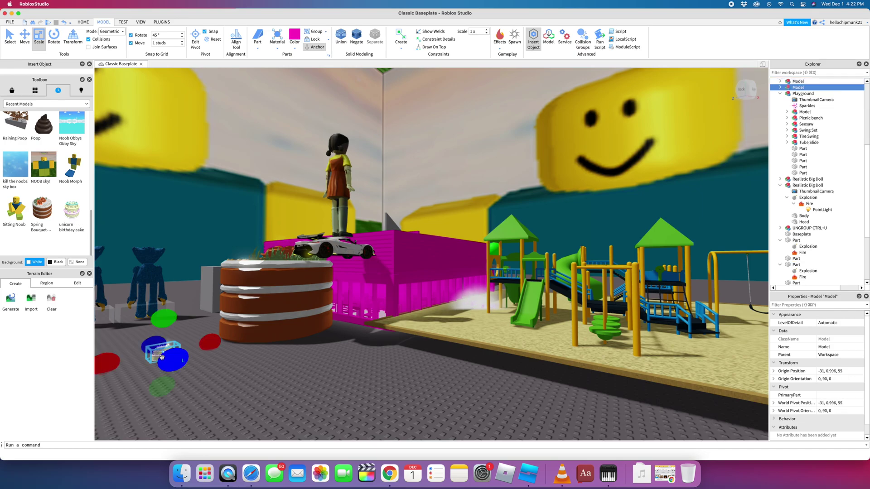
Step: Look through the Terrain Editor's Region and Edit tool sets
{"action": "left_click", "coordinate": [47, 284]}
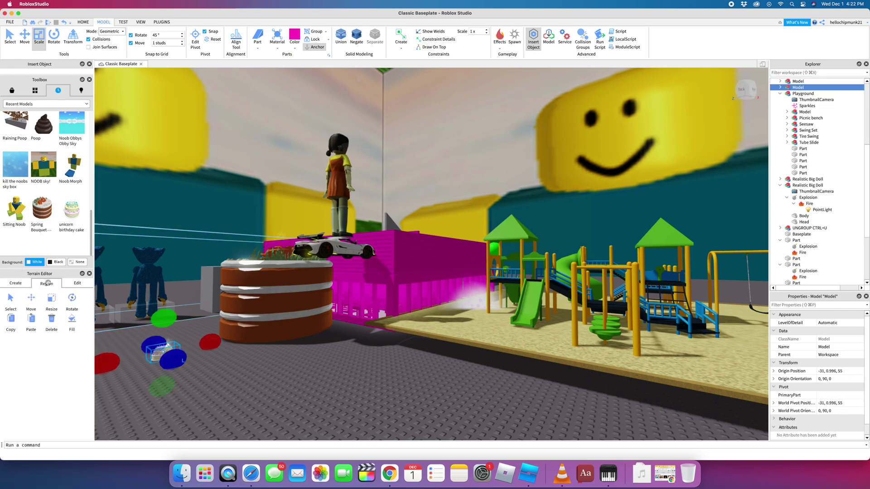
{"action": "left_click", "coordinate": [78, 283]}
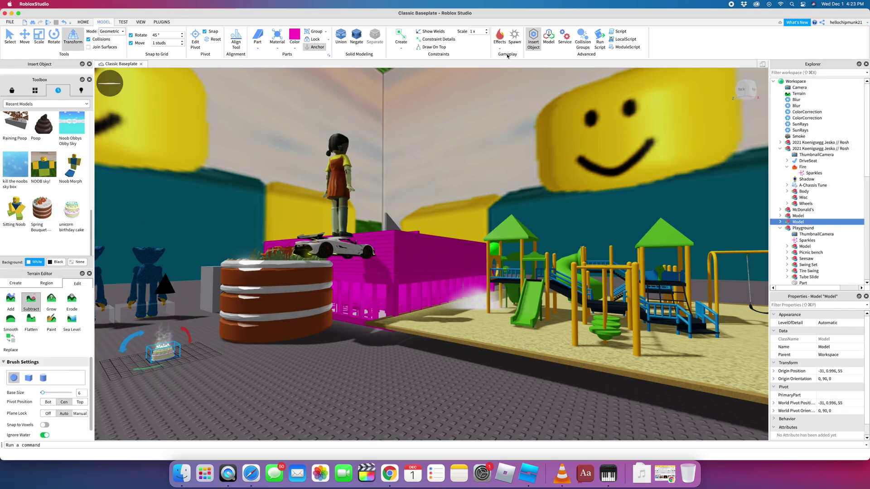
Step: Start a play test of the place and walk the avatar across the playground beside the McDonald's building
{"action": "left_click", "coordinate": [123, 22]}
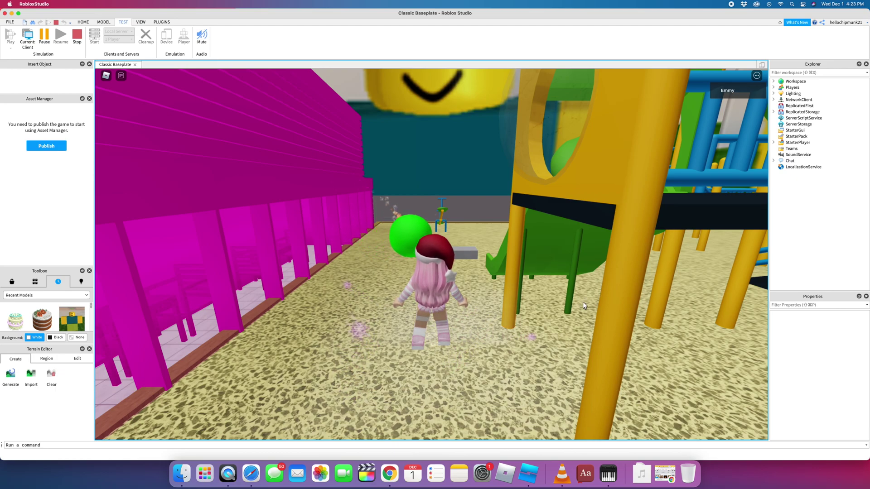
{"action": "key", "text": "w"}
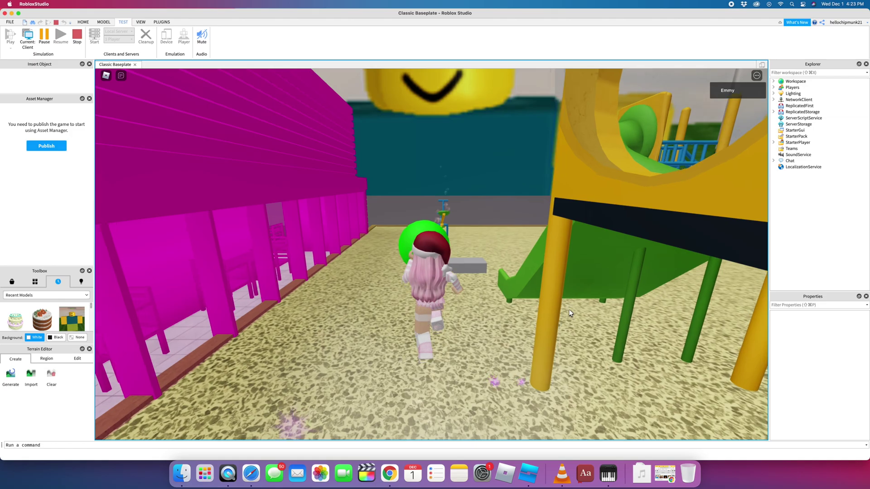
{"action": "key", "text": "s"}
{"action": "key", "text": "Left"}
{"action": "key", "text": "Left"}
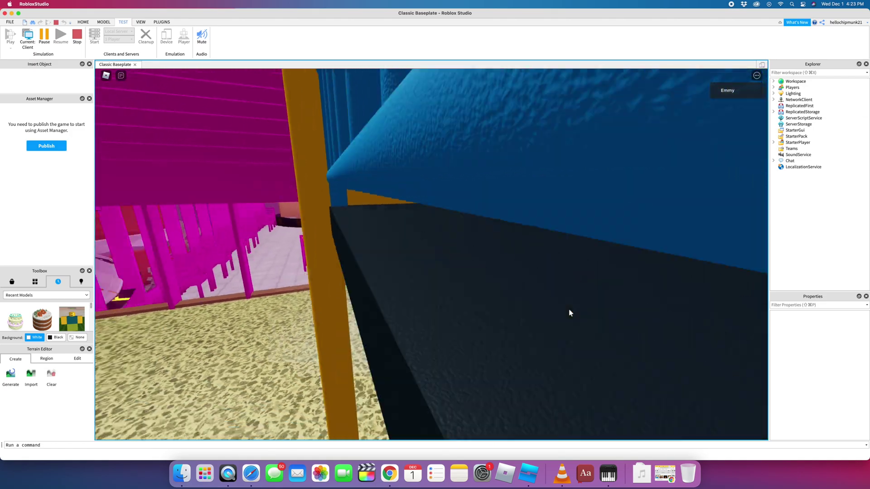
{"action": "key", "text": "w"}
{"action": "key", "text": "w"}
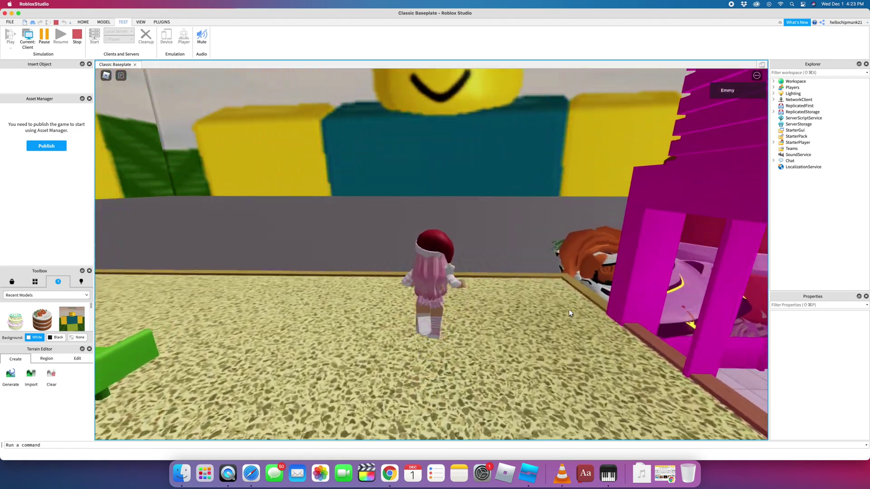
Step: Walk the avatar off the playground onto the baseplate and head towards the white car and the large carrot cake
{"action": "key", "text": "Left"}
{"action": "key", "text": "Right"}
{"action": "key", "text": "Right"}
{"action": "key", "text": "w"}
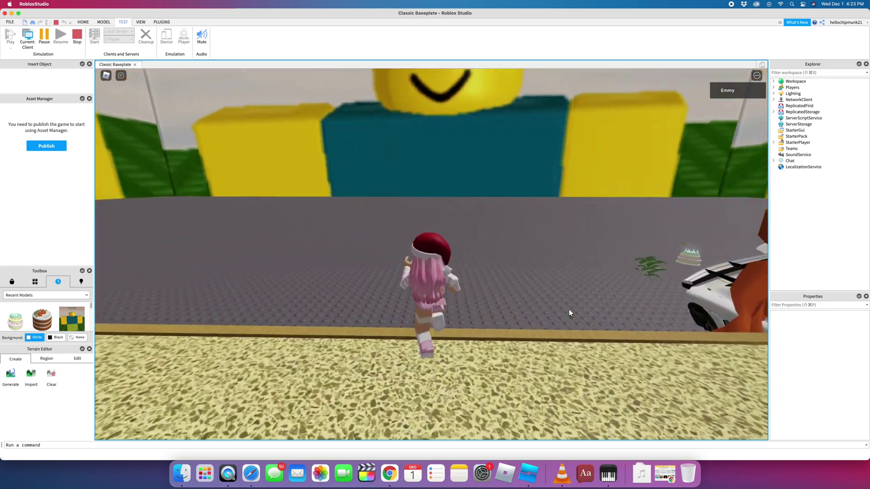
{"action": "key", "text": "Left"}
{"action": "key", "text": "Left"}
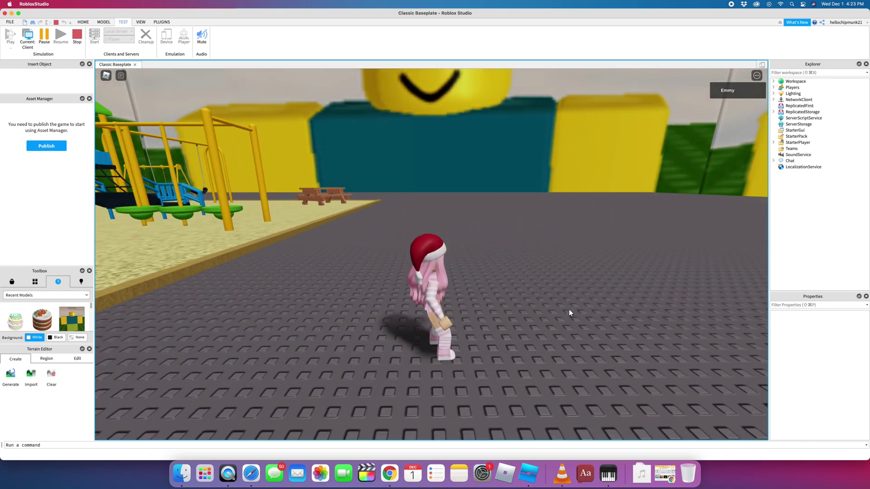
{"action": "key", "text": "Left"}
{"action": "key", "text": "Left"}
{"action": "key", "text": "w"}
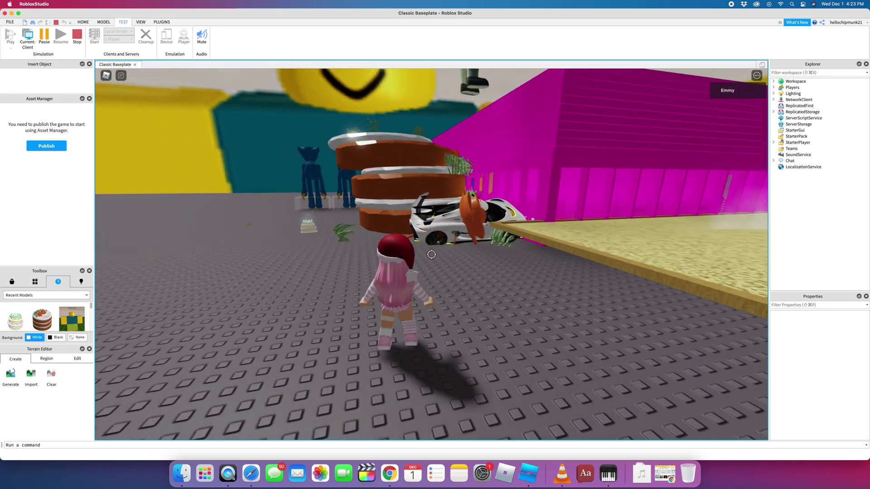
{"action": "key", "text": "Right"}
{"action": "key", "text": "w"}
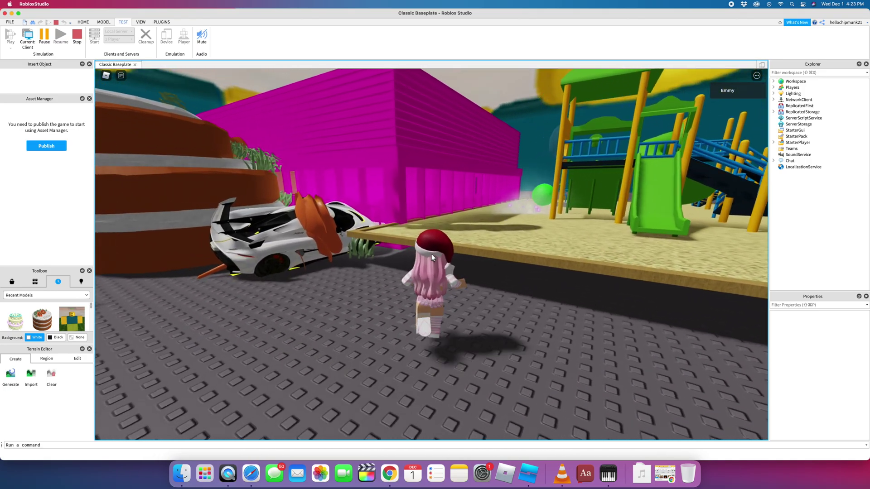
Step: Jump the avatar onto the white car and up the layers to the top of the large carrot cake
{"action": "key", "text": "Left"}
{"action": "key", "text": "w"}
{"action": "key", "text": "space"}
{"action": "key", "text": "Right"}
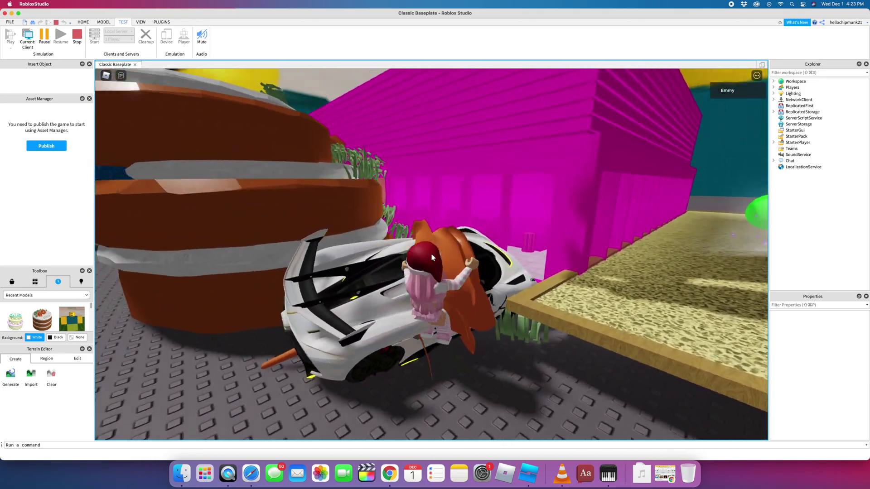
{"action": "key", "text": "Left"}
{"action": "key", "text": "space"}
{"action": "key", "text": "Right"}
{"action": "key", "text": "Left"}
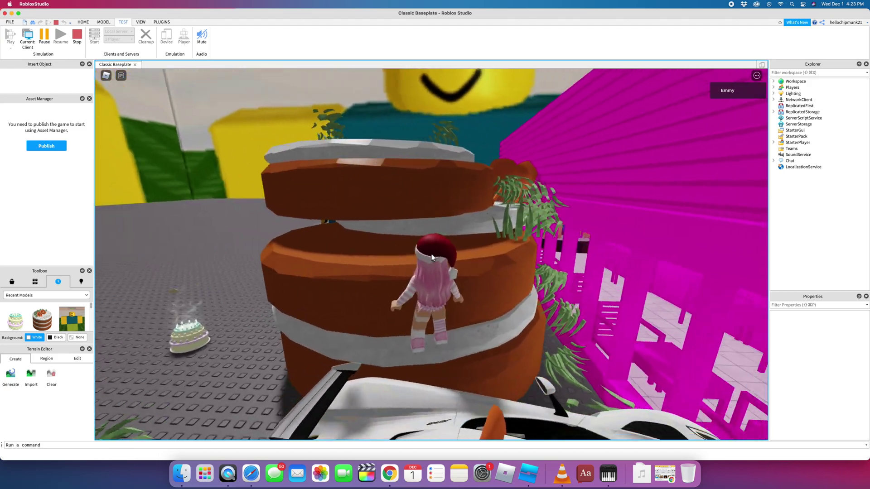
{"action": "key", "text": "space"}
{"action": "key", "text": "w"}
{"action": "key", "text": "w"}
{"action": "key", "text": "space"}
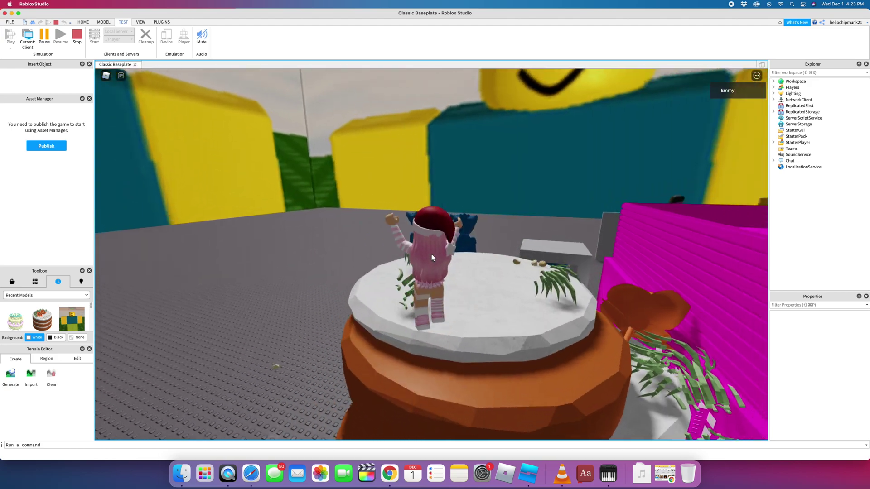
Step: Bring the avatar down from the cake and walk around the blue Huggy Wuggy figures and the hollow grey block
{"action": "key", "text": "w"}
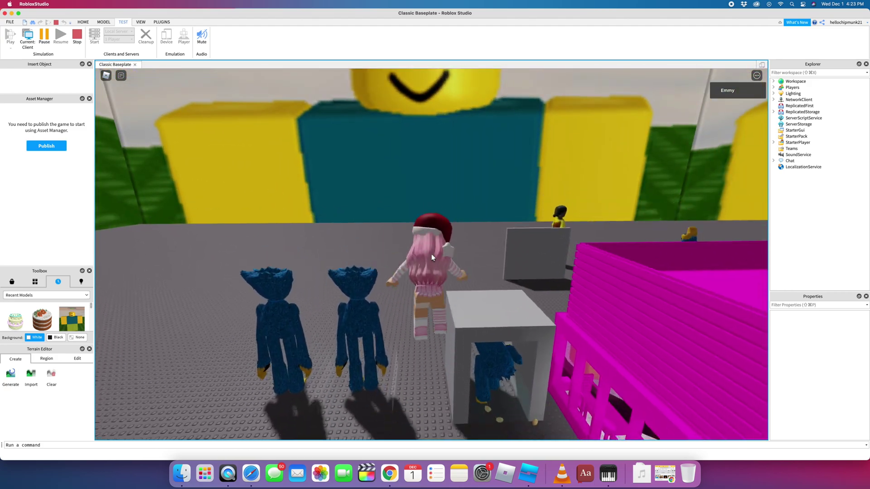
{"action": "key", "text": "w"}
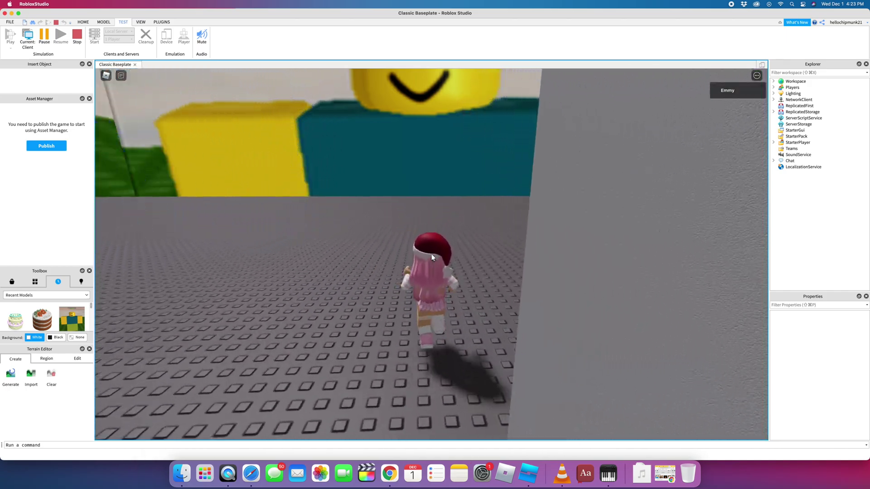
{"action": "key", "text": "Left"}
{"action": "key", "text": "w"}
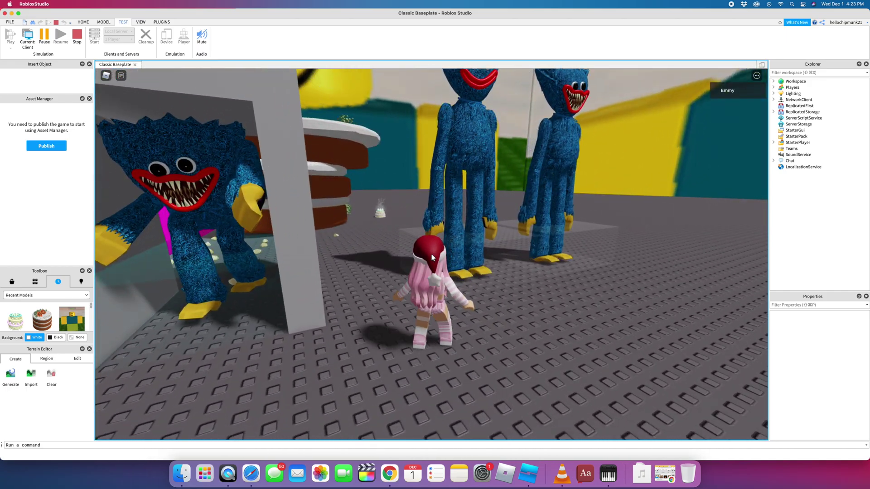
{"action": "key", "text": "s"}
{"action": "key", "text": "Right"}
{"action": "key", "text": "w"}
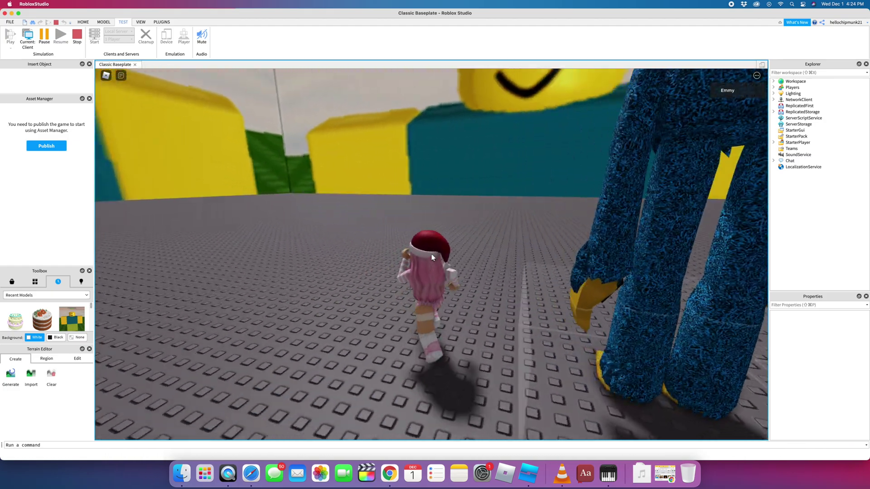
Step: Walk the avatar past the giant doll towards the round Huggy Wuggy display in front of the McDonald's
{"action": "key", "text": "w"}
{"action": "key", "text": "Left"}
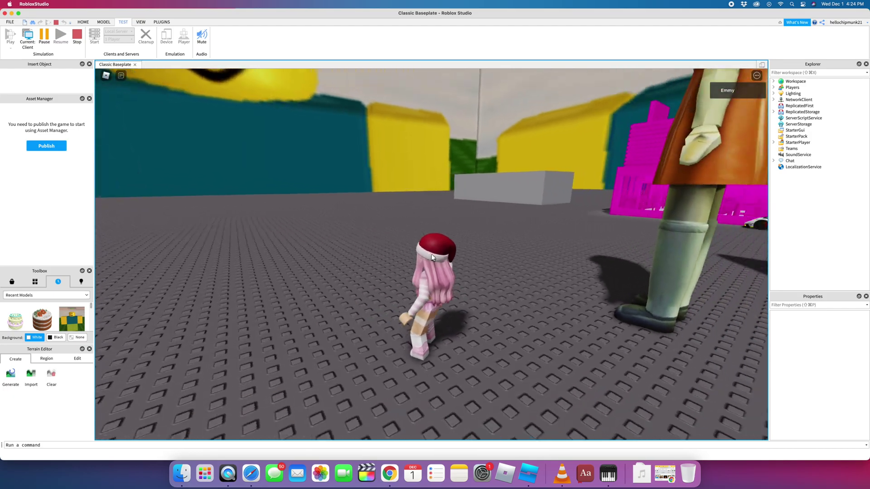
{"action": "key", "text": "w"}
{"action": "key", "text": "Left"}
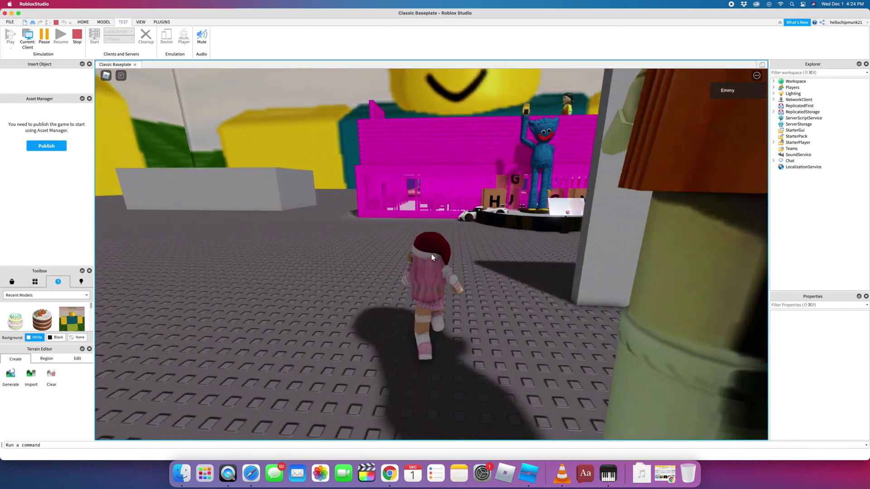
{"action": "key", "text": "w"}
{"action": "key", "text": "Right"}
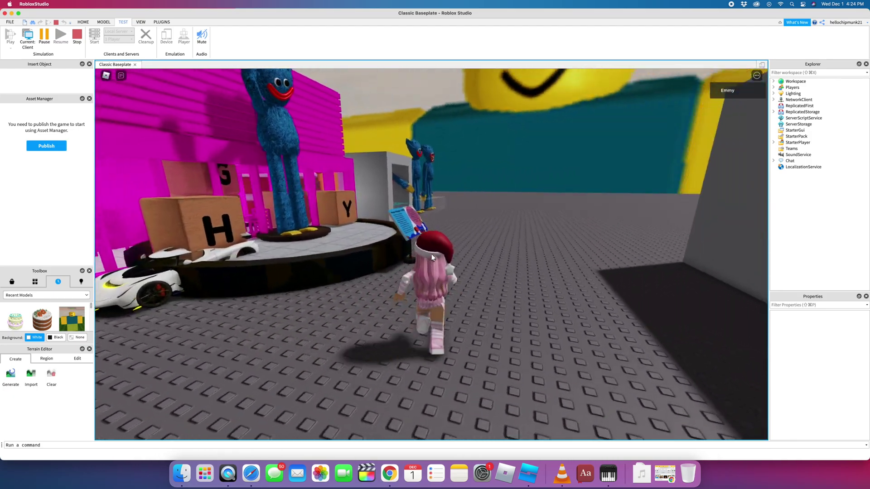
Step: Examine the information board at the Huggy Wuggy display up close with the avatar
{"action": "key", "text": "Left"}
{"action": "key", "text": "Left"}
{"action": "key", "text": "w"}
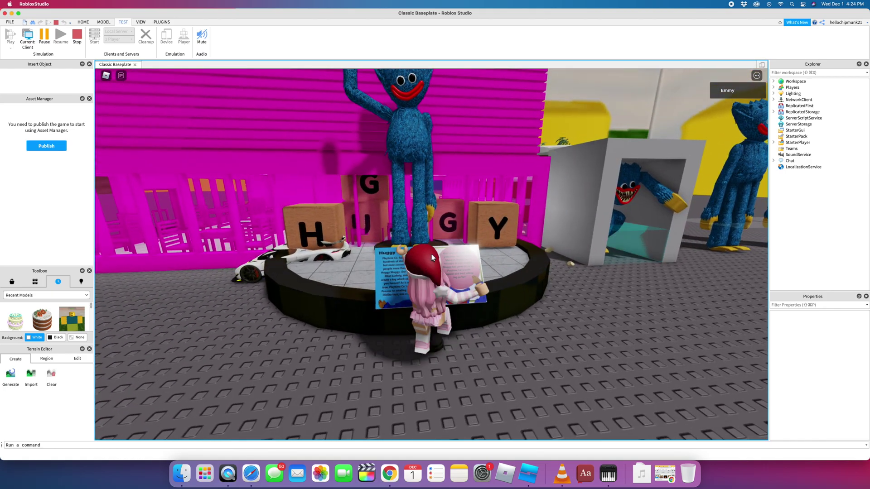
{"action": "key", "text": "s"}
{"action": "key", "text": "w"}
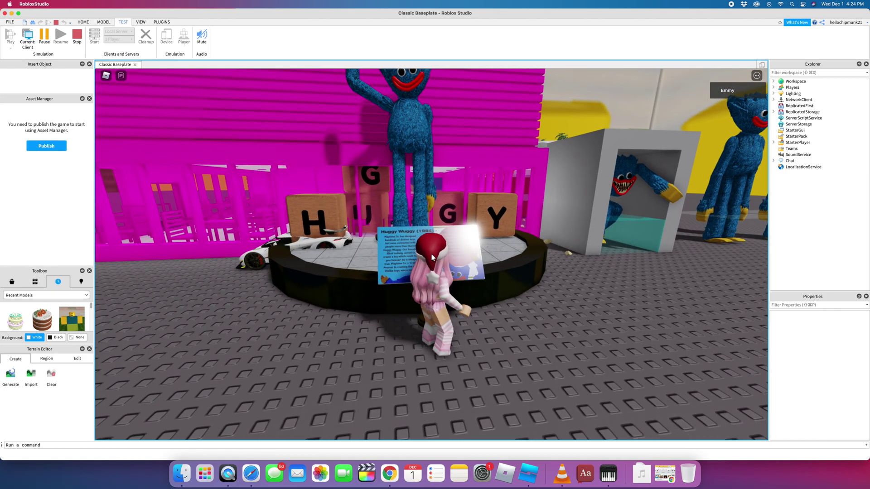
{"action": "key", "text": "Left"}
{"action": "key", "text": "w"}
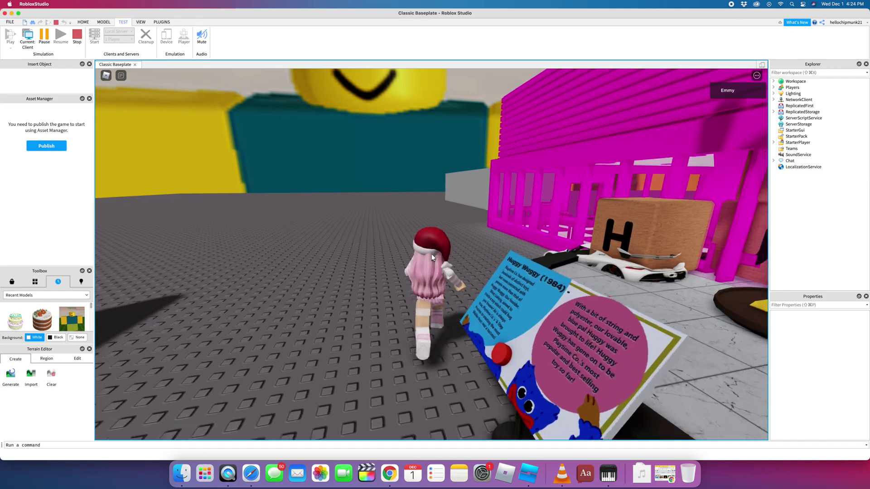
Step: Walk the avatar around the corner of the McDonald's building to the front windows by the McCafé sign
{"action": "key", "text": "Right"}
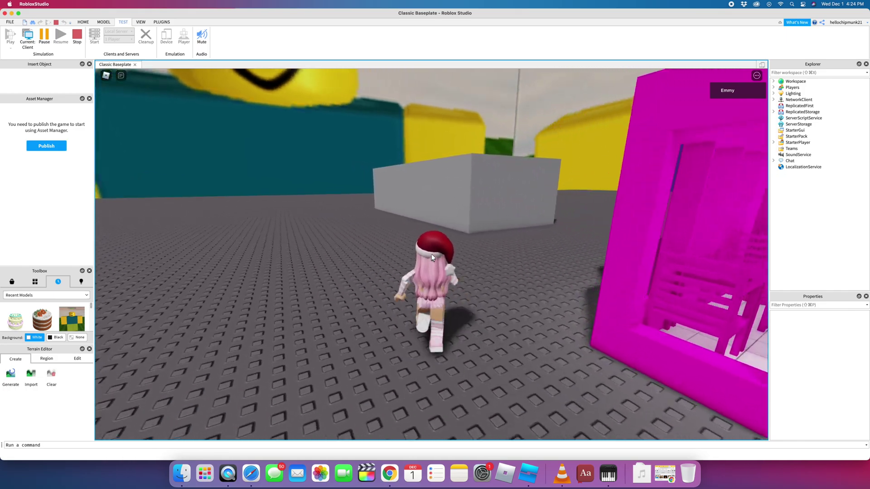
{"action": "key", "text": "w"}
{"action": "key", "text": "Right"}
{"action": "key", "text": "space"}
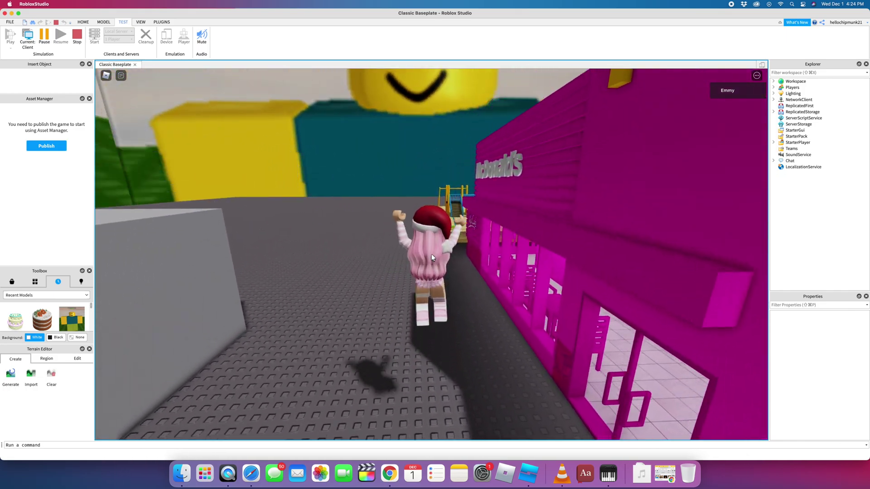
{"action": "key", "text": "w"}
{"action": "key", "text": "w"}
{"action": "key", "text": "Right"}
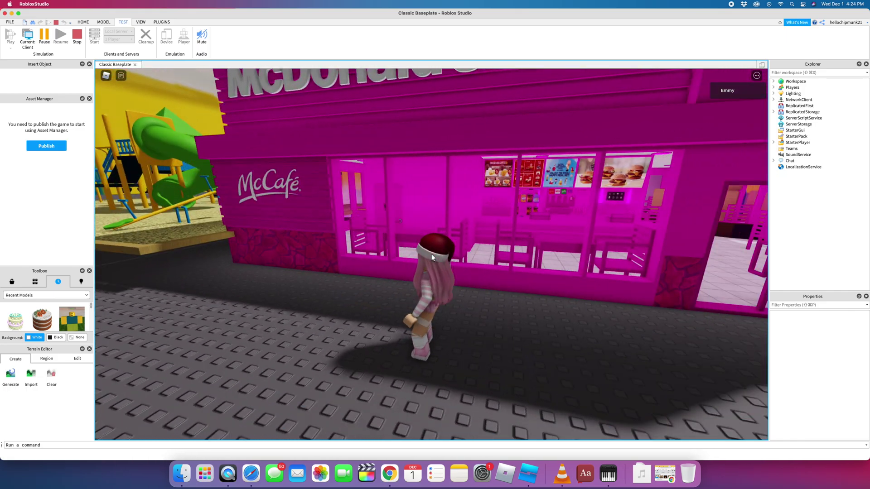
Step: Walk the avatar along the McDonald's front and up to the entrance doors
{"action": "key", "text": "s"}
{"action": "key", "text": "w"}
{"action": "key", "text": "Right"}
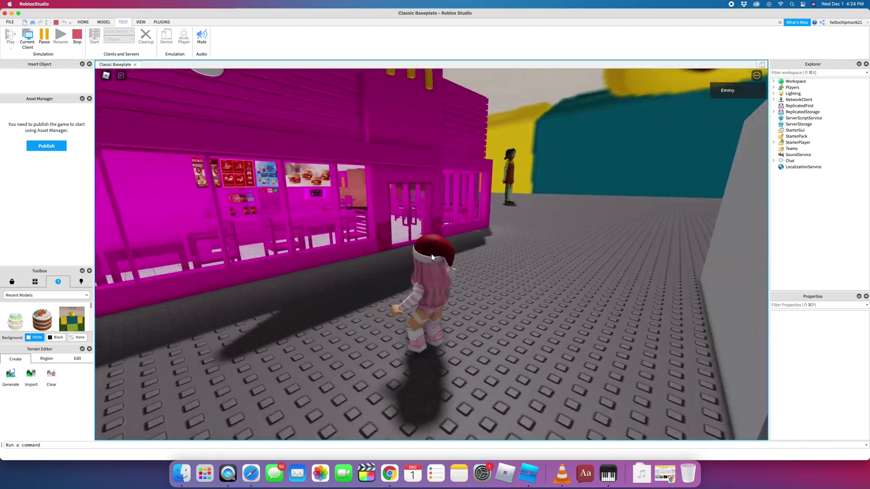
{"action": "key", "text": "w"}
{"action": "key", "text": "Left"}
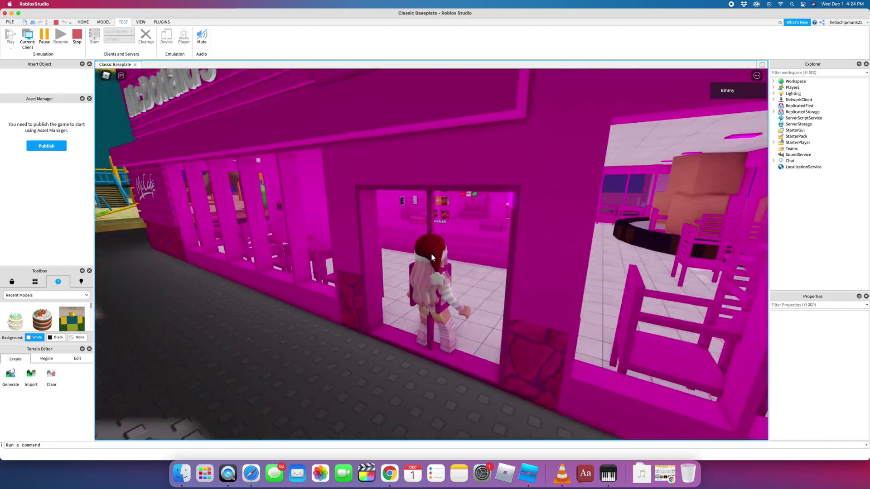
Step: Walk the avatar from the McDonald's to the playground and climb onto the blue-railed platform
{"action": "key", "text": "w"}
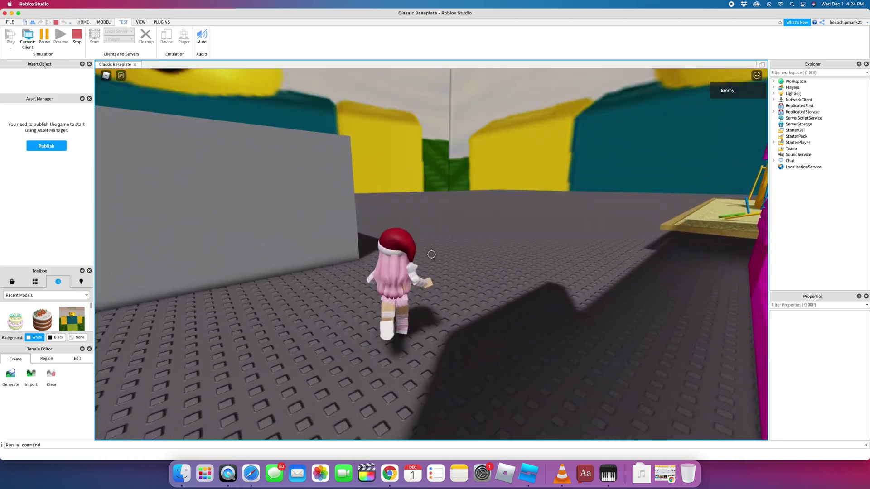
{"action": "key", "text": "Right"}
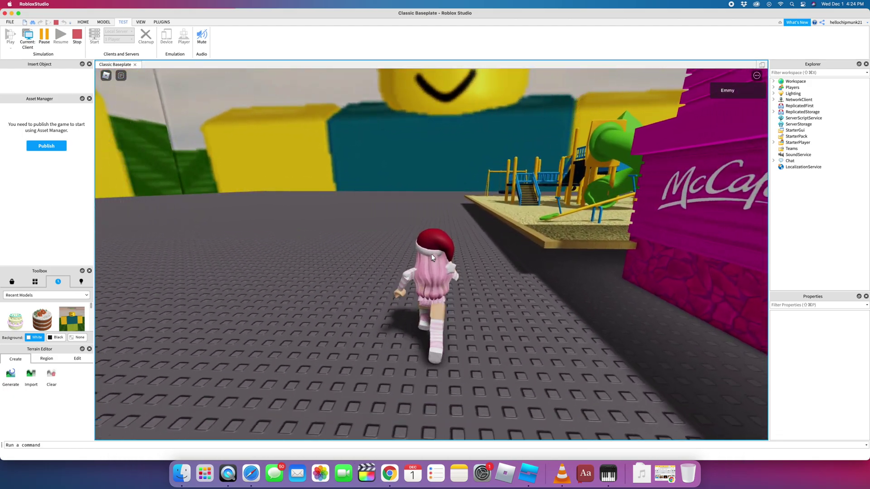
{"action": "key", "text": "w"}
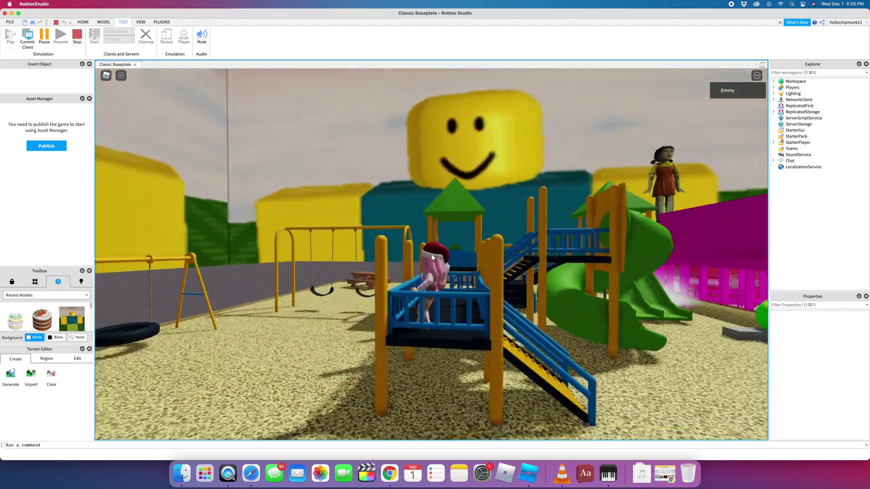
Step: Walk the avatar along the playground edge to the picnic bench and jump over the table
{"action": "key", "text": "w"}
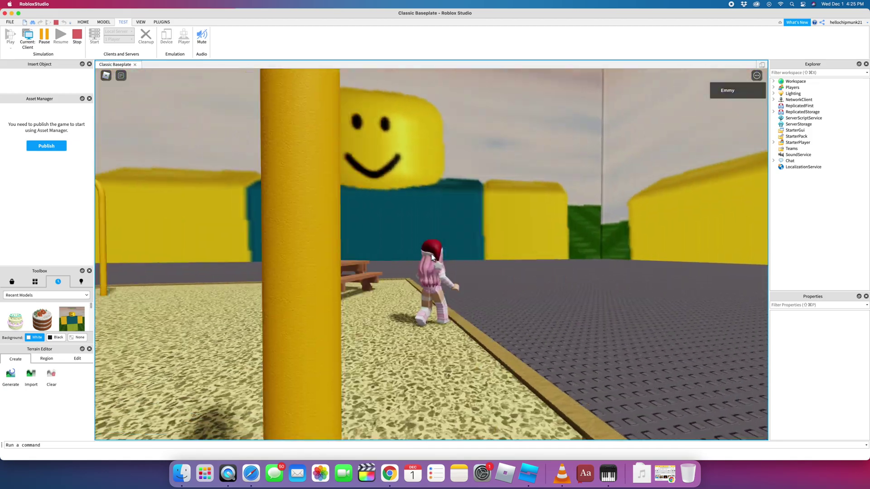
{"action": "key", "text": "d"}
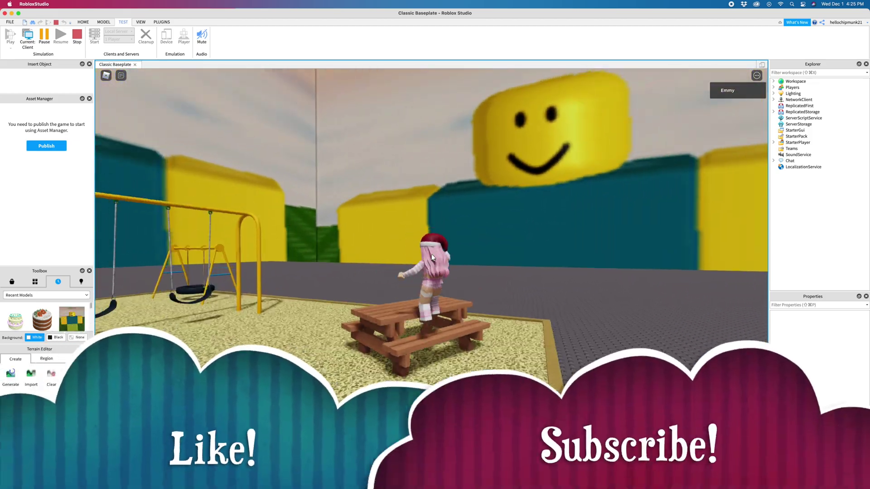
{"action": "key", "text": "space"}
{"action": "key", "text": "Right"}
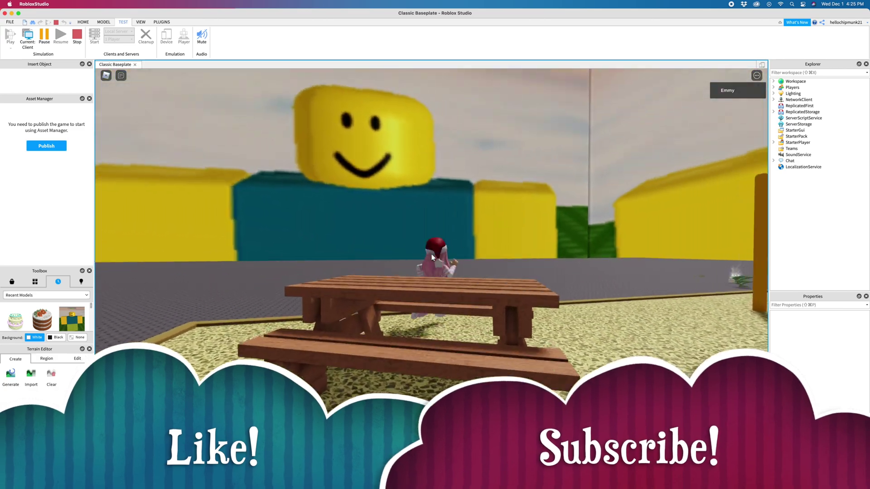
Step: Run the avatar across the baseplate towards the car and cake, then back through the playground past the green stepping pods
{"action": "key", "text": "w"}
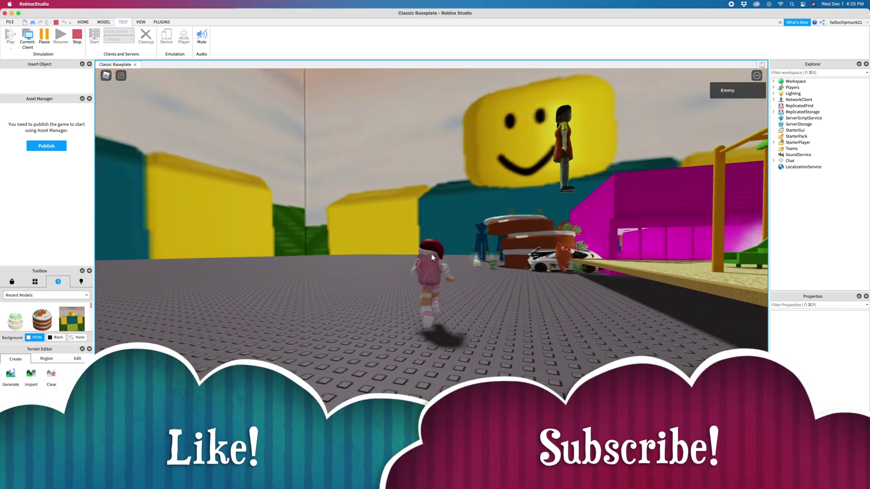
{"action": "key", "text": "Right"}
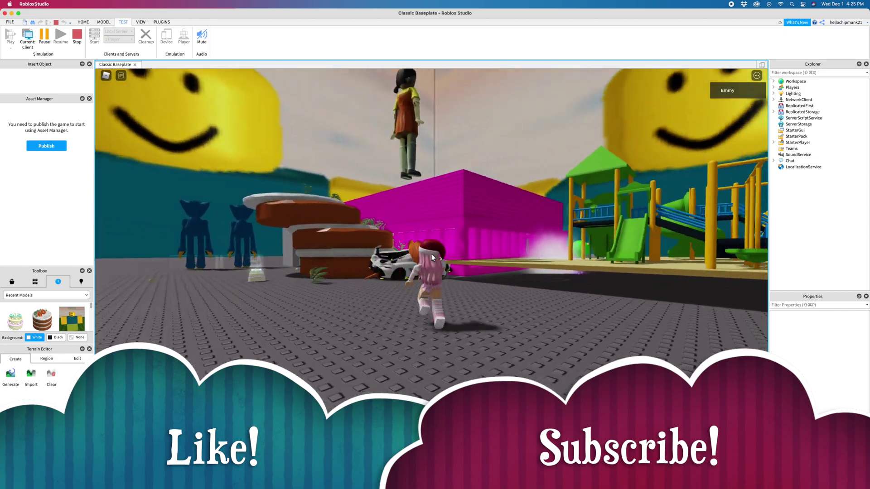
{"action": "key", "text": "w"}
{"action": "key", "text": "Right"}
{"action": "key", "text": "space"}
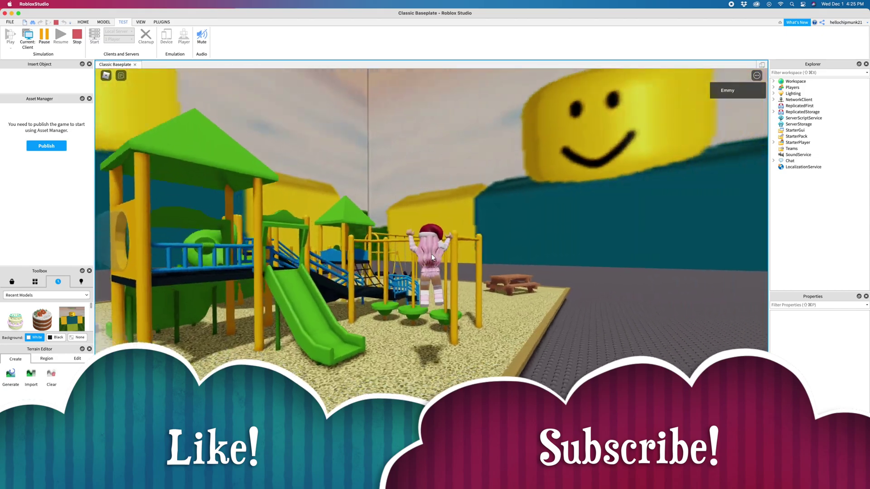
{"action": "key", "text": "w"}
{"action": "key", "text": "space"}
{"action": "key", "text": "space"}
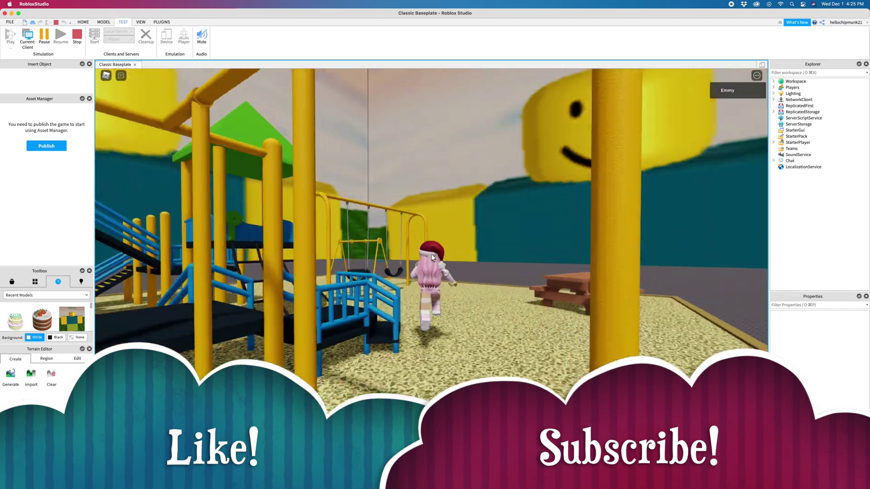
Step: Take the avatar to the swing set and jump through it towards the tire swing
{"action": "key", "text": "Left"}
{"action": "key", "text": "shift"}
{"action": "key", "text": "space"}
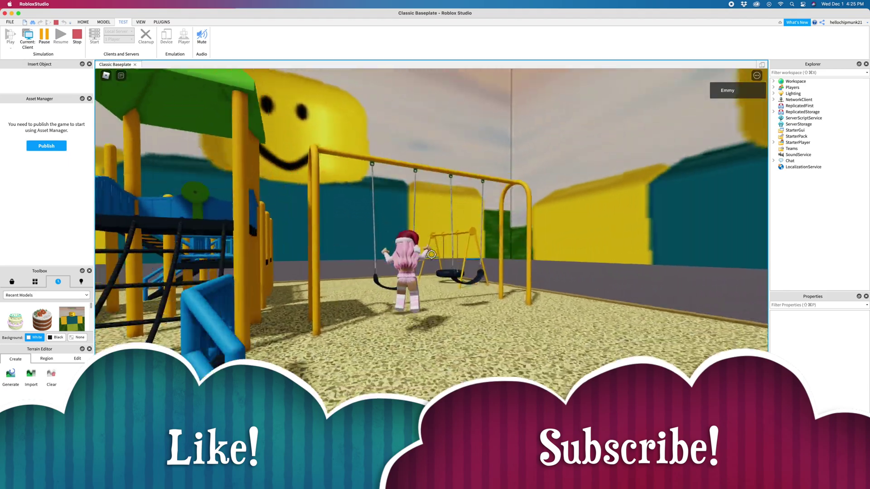
{"action": "key", "text": "w"}
{"action": "key", "text": "space"}
{"action": "key", "text": "space"}
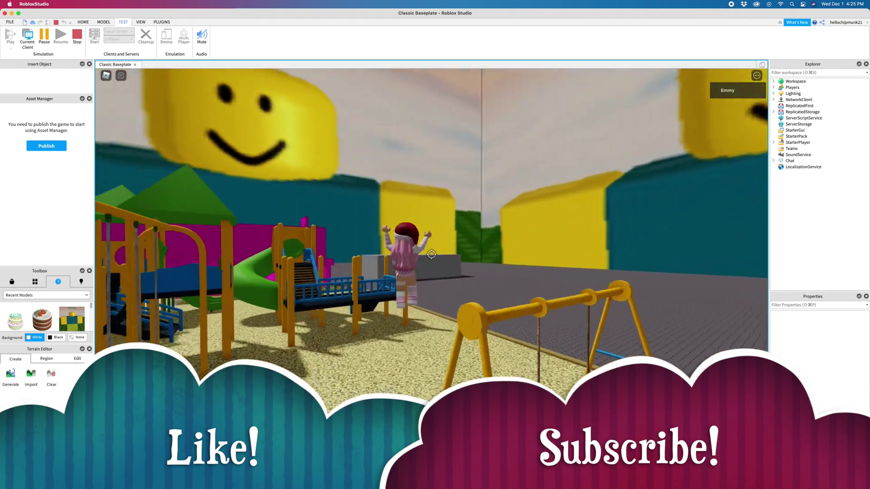